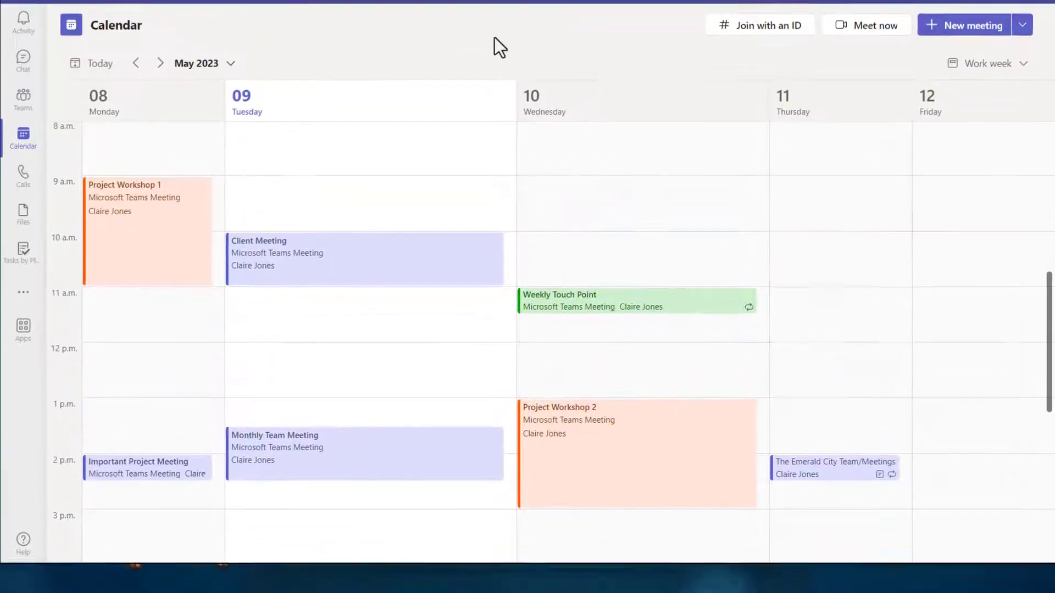
Open the meeting options of the Monthly Team Meeting on Tuesday and disallow the mic for attendees.
{"action": "double_click", "coordinate": [364, 485]}
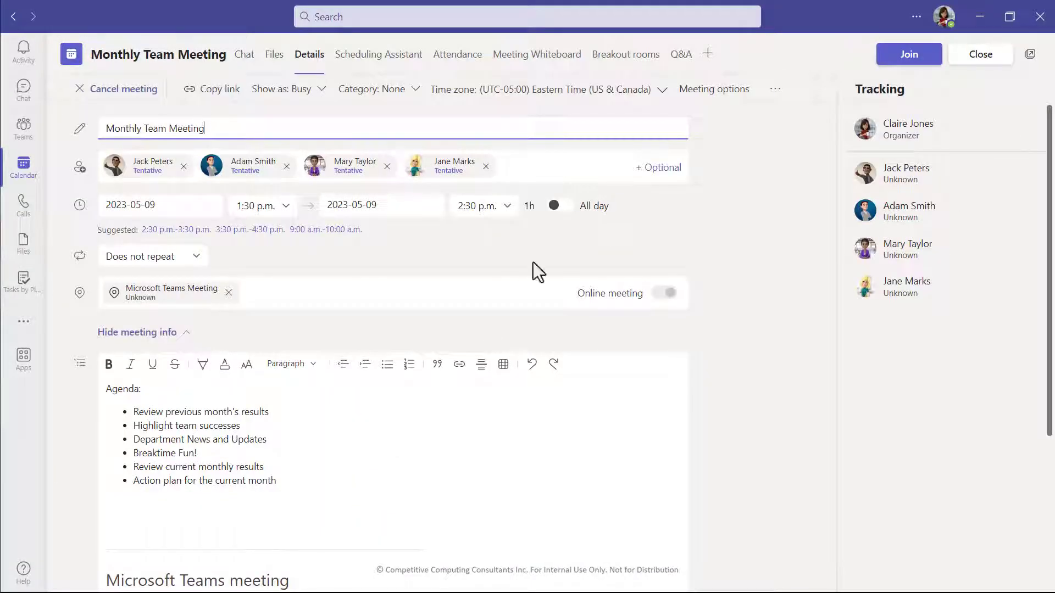
{"action": "left_click", "coordinate": [709, 97]}
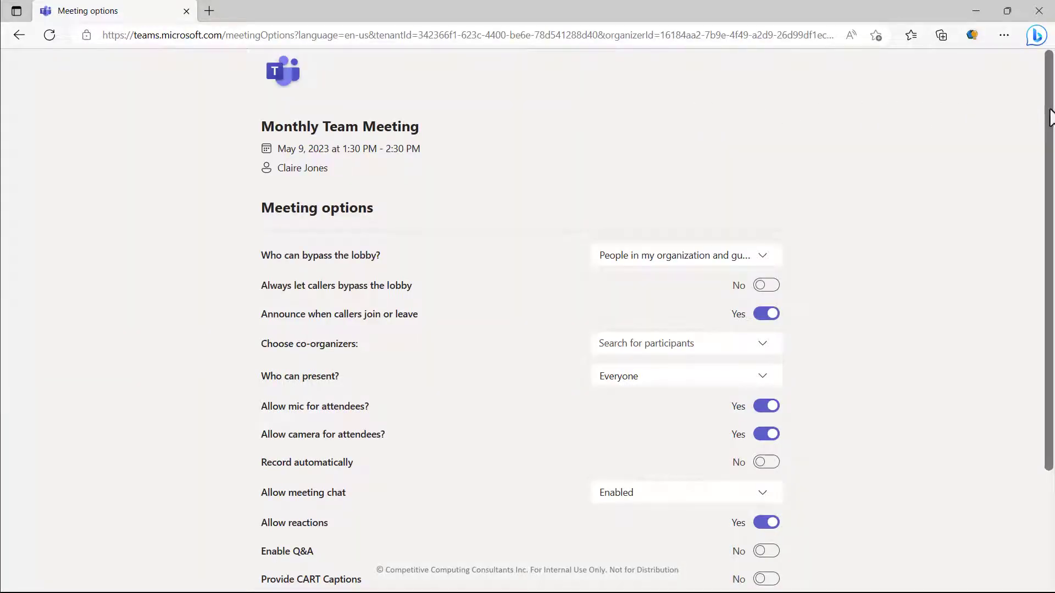
{"action": "left_click_drag", "start_coordinate": [1053, 110], "coordinate": [1051, 224]}
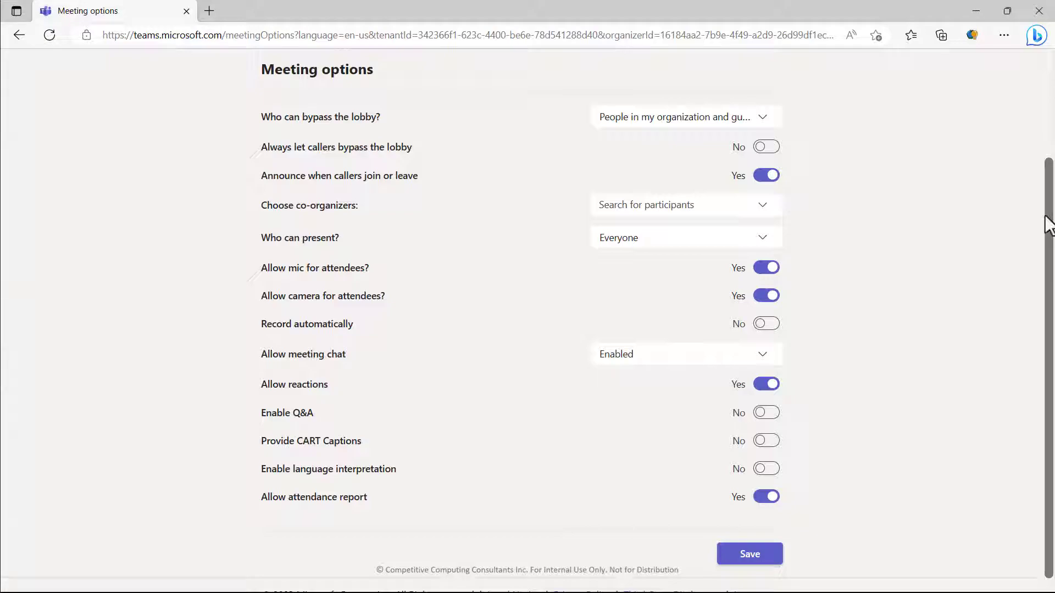
{"action": "left_click", "coordinate": [758, 275]}
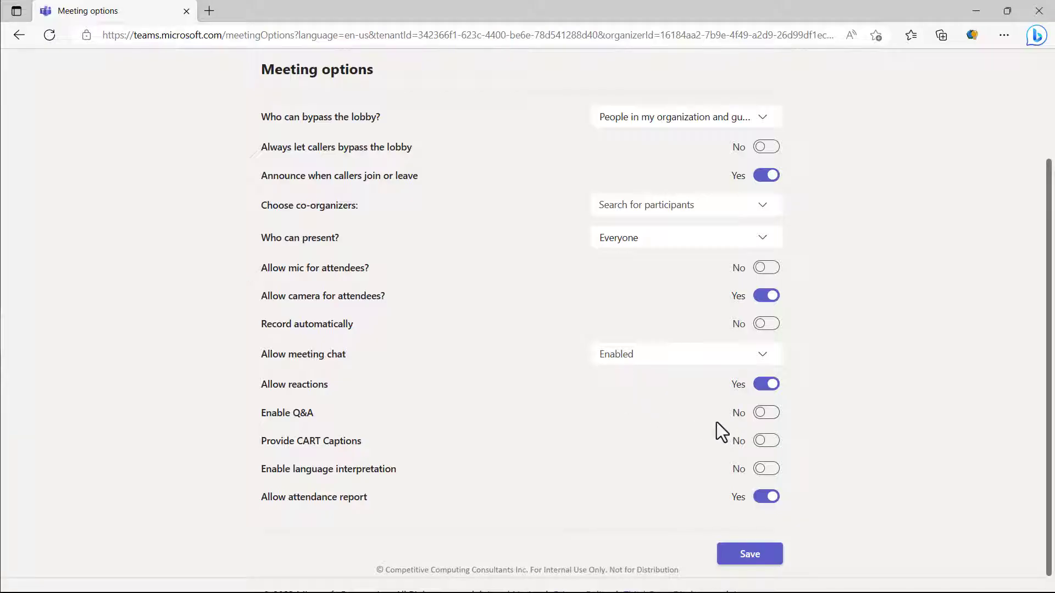
Enable Q&A, set the meeting chat to Disabled, and save the meeting options.
{"action": "left_click", "coordinate": [765, 419]}
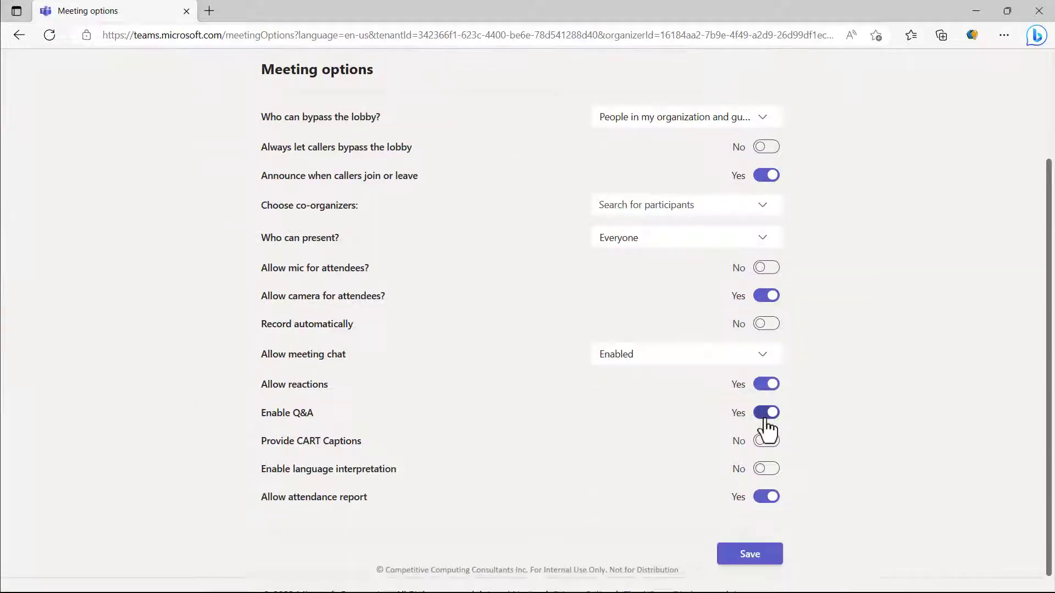
{"action": "left_click", "coordinate": [721, 359]}
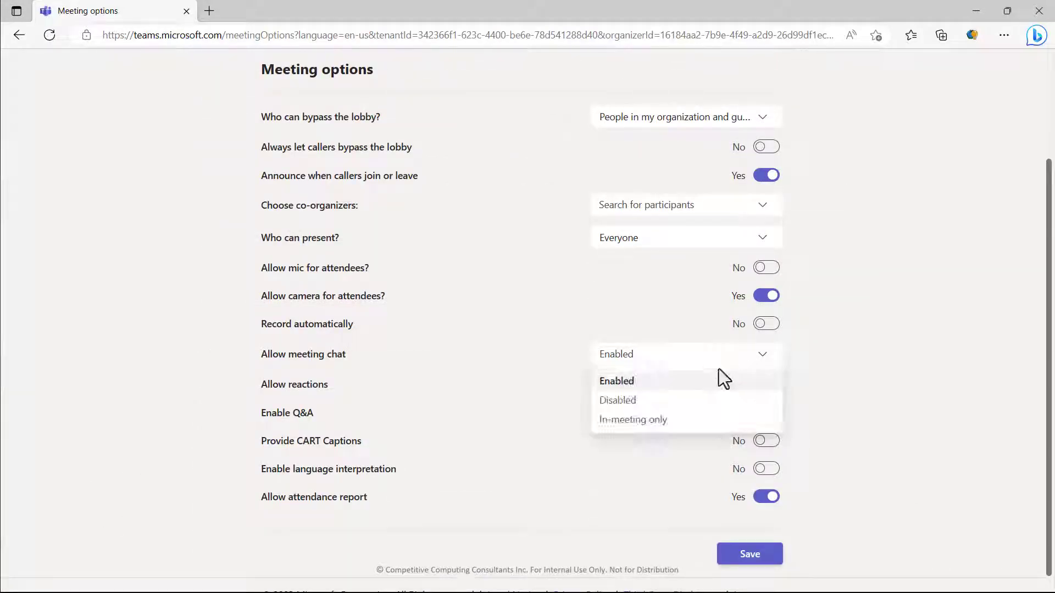
{"action": "left_click", "coordinate": [704, 398]}
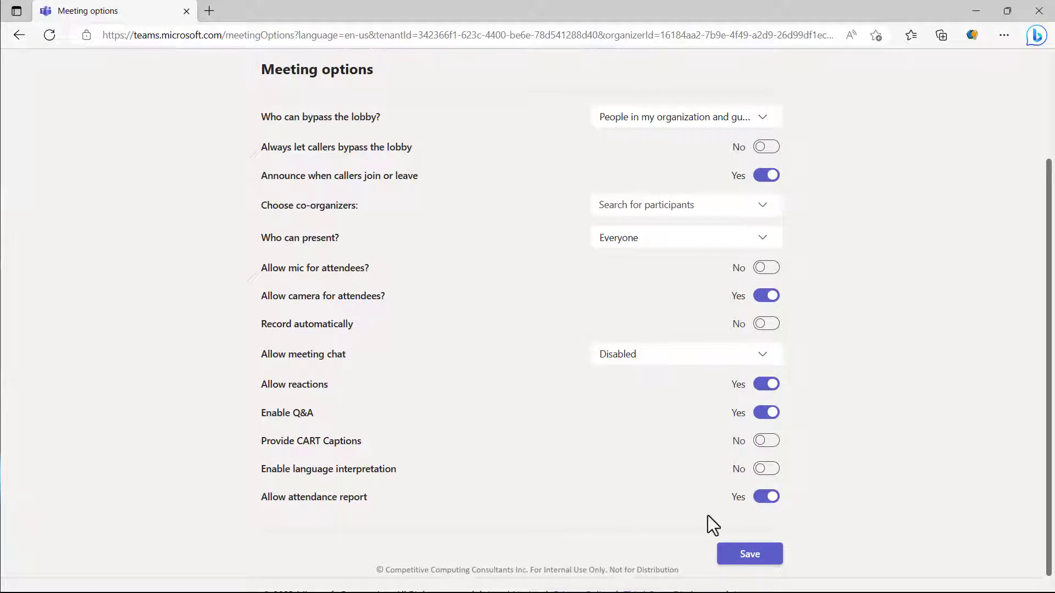
{"action": "left_click", "coordinate": [751, 556]}
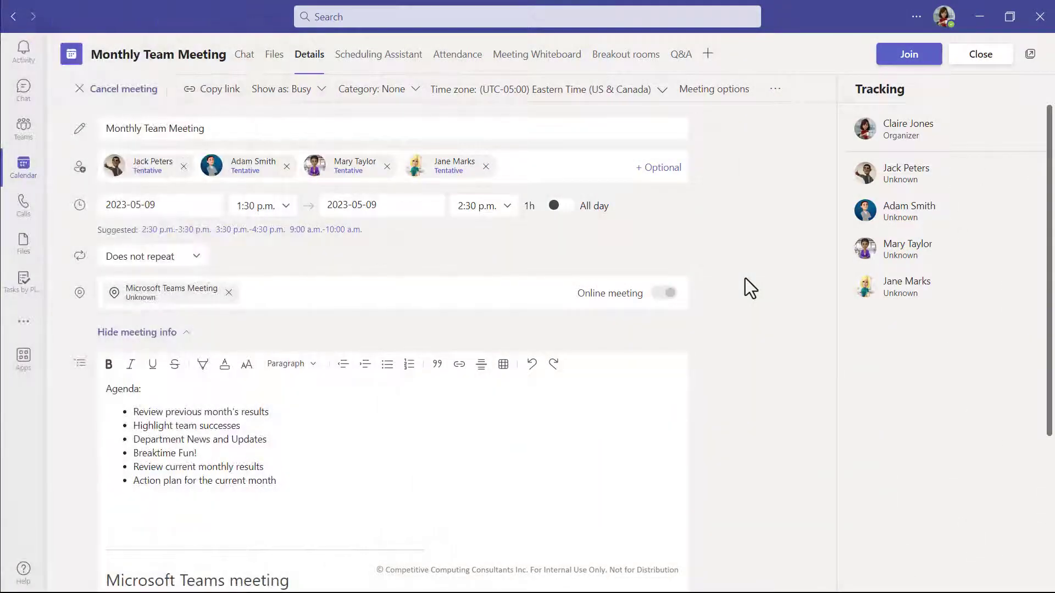
In the meeting's Q&A settings, allow anonymous posts, turn on question moderation, and save.
{"action": "left_click", "coordinate": [681, 55]}
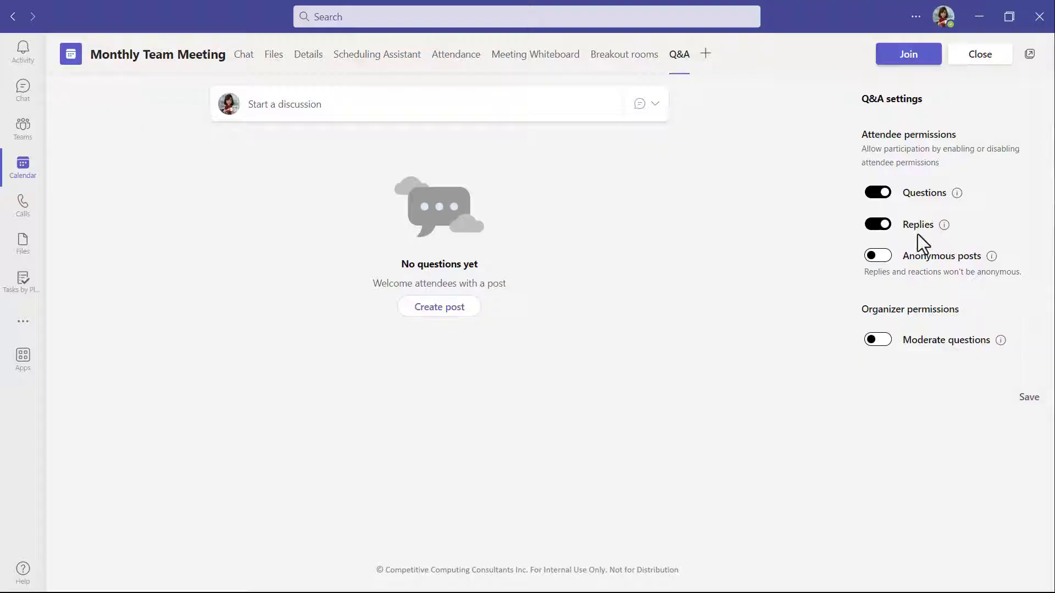
{"action": "left_click", "coordinate": [881, 262]}
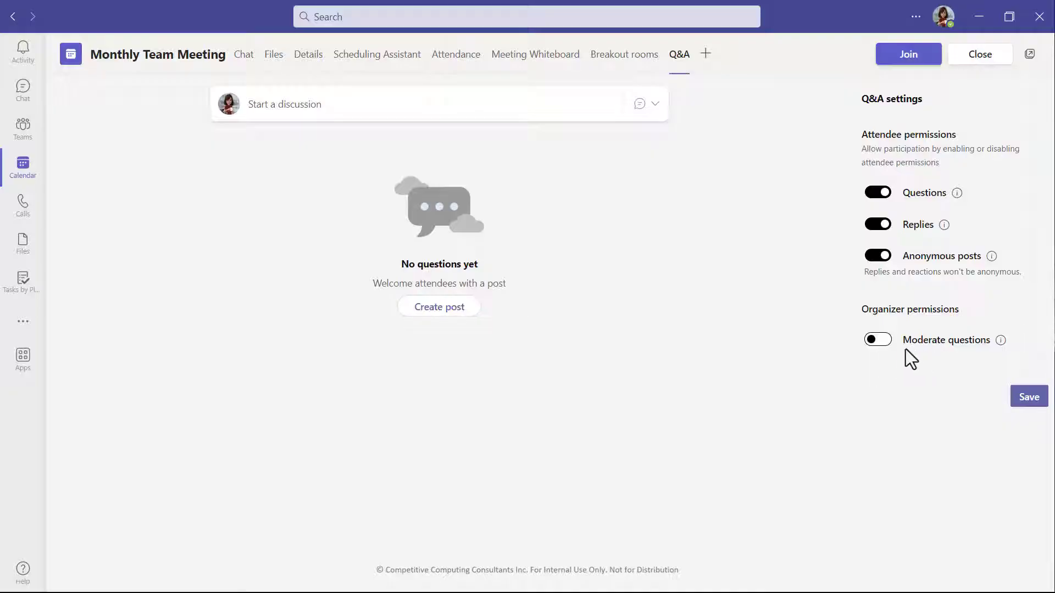
{"action": "left_click", "coordinate": [879, 344]}
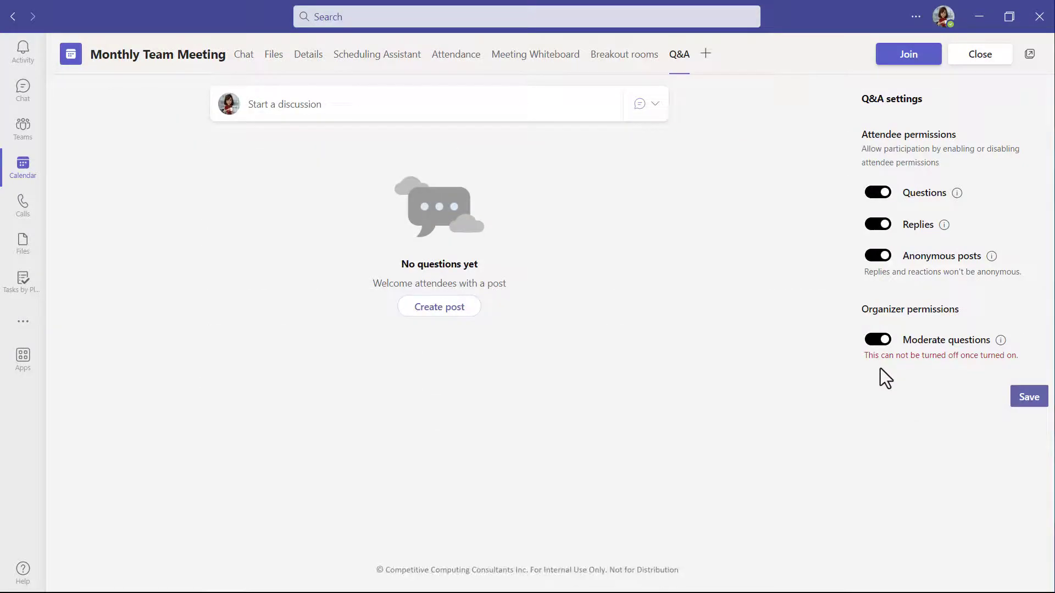
{"action": "left_click", "coordinate": [1029, 400]}
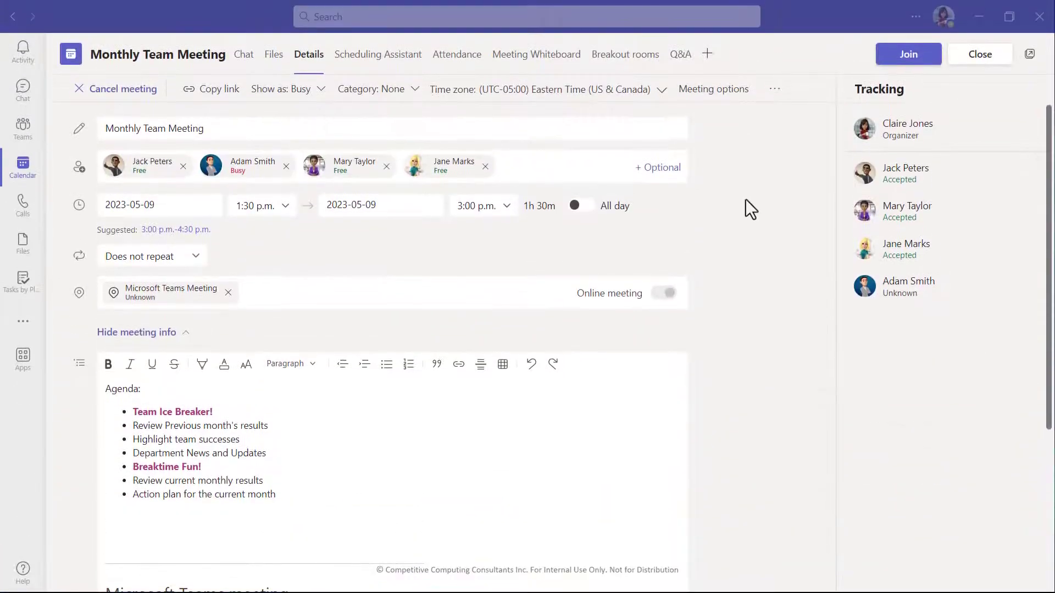
Insert the "Two truths, one lie" game template into the Monthly Team Meeting's whiteboard.
{"action": "left_click", "coordinate": [556, 57]}
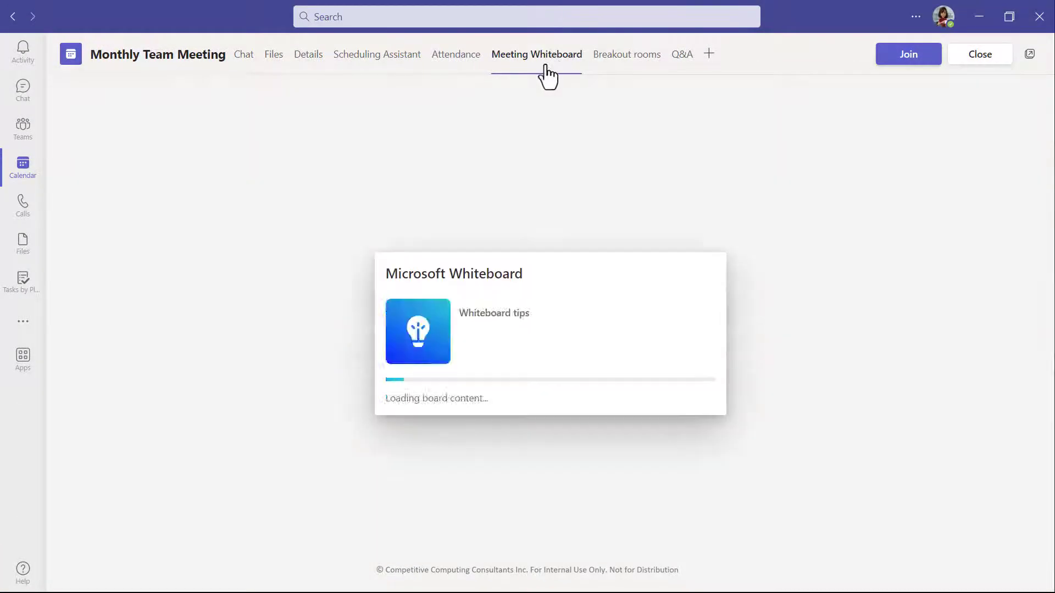
{"action": "left_click", "coordinate": [61, 185]}
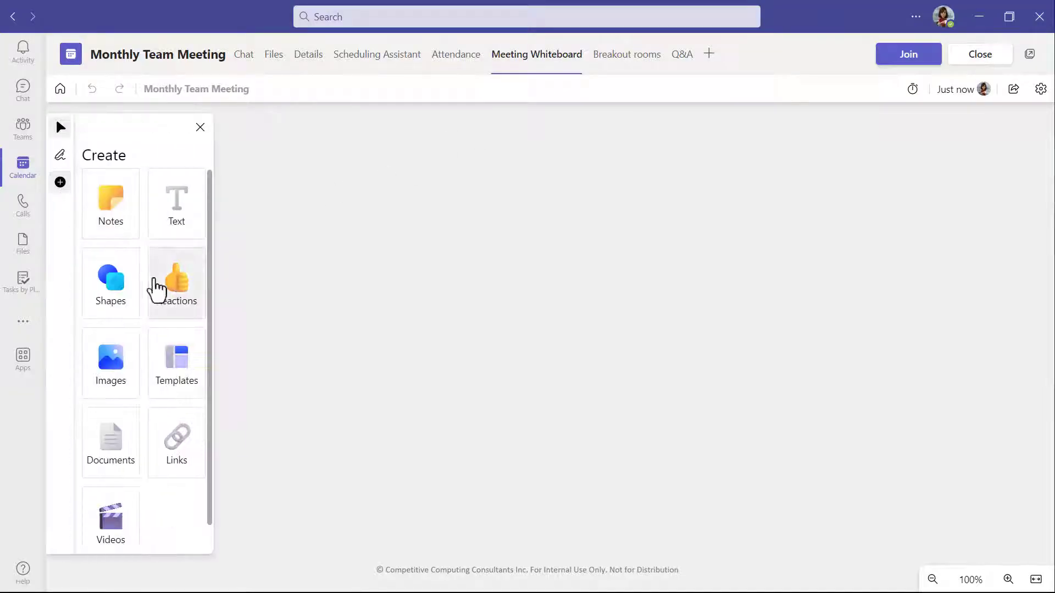
{"action": "left_click", "coordinate": [177, 353]}
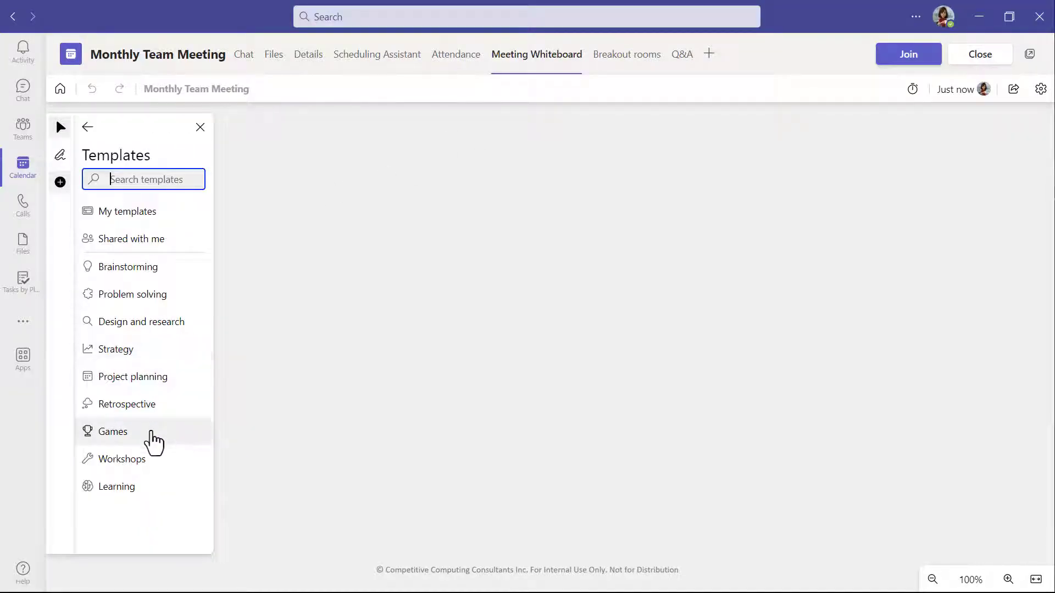
{"action": "left_click", "coordinate": [152, 435]}
{"action": "left_click", "coordinate": [159, 342]}
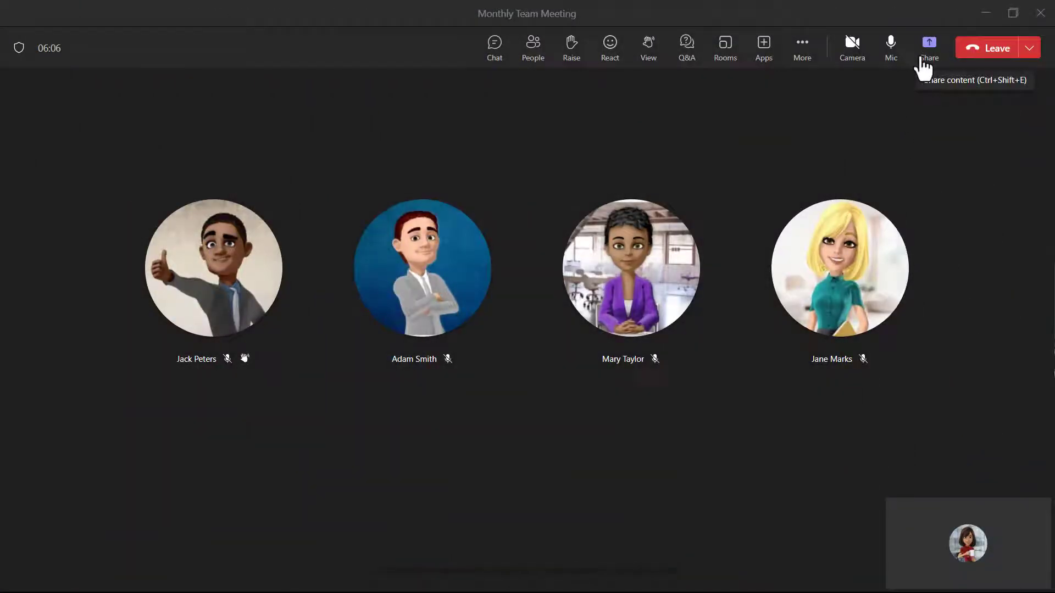
Share the Microsoft Whiteboard with the participants in the running meeting.
{"action": "left_click", "coordinate": [926, 55]}
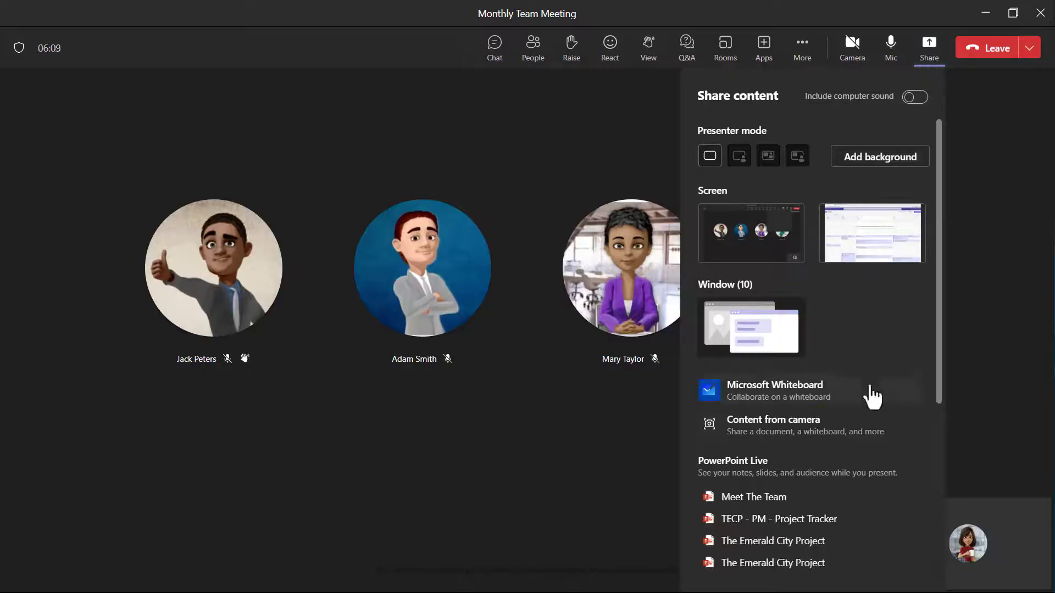
{"action": "left_click", "coordinate": [872, 397]}
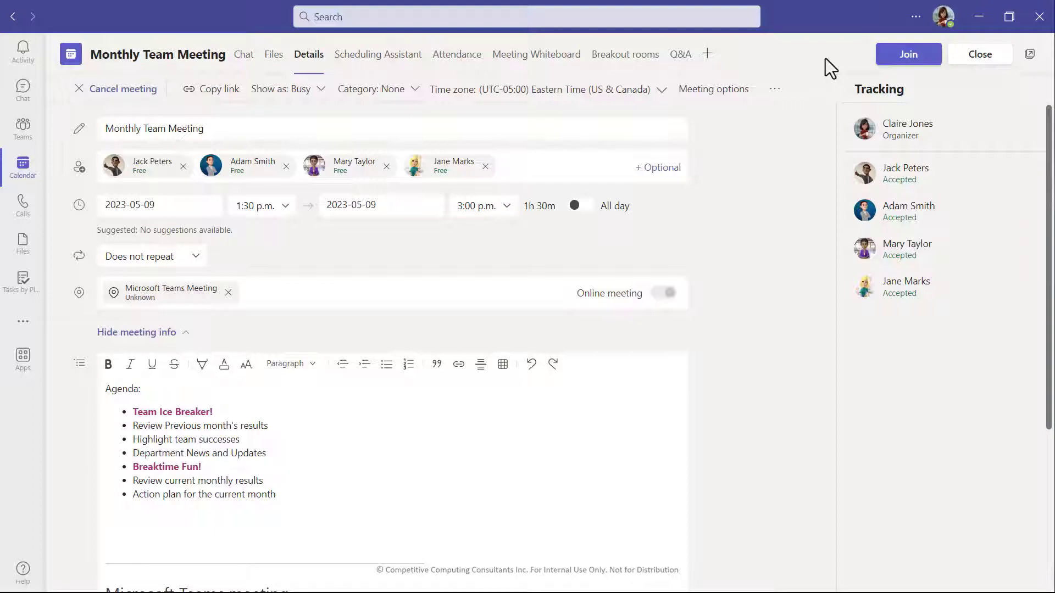
Add the Polls app as a tab of the Monthly Team Meeting and look through the suggested and recent polls.
{"action": "left_click", "coordinate": [708, 55]}
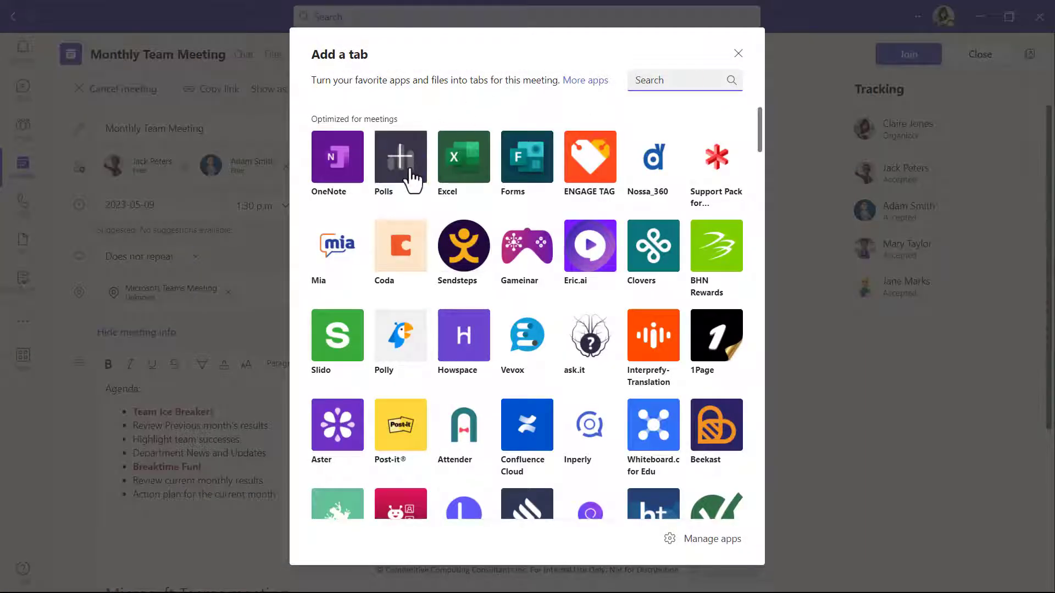
{"action": "left_click", "coordinate": [408, 170]}
{"action": "left_click", "coordinate": [671, 478]}
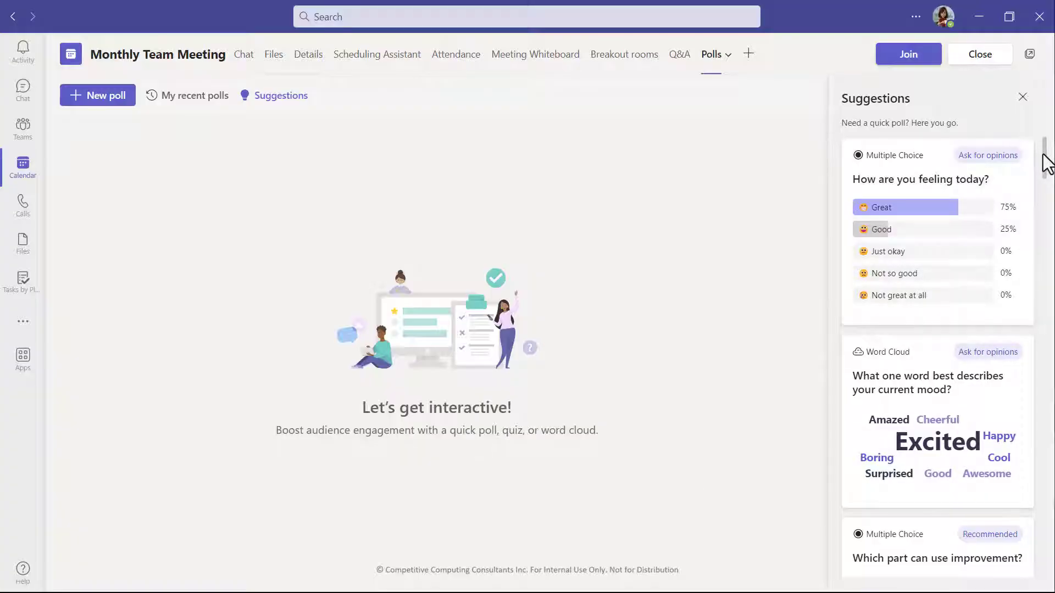
{"action": "left_click_drag", "start_coordinate": [1044, 160], "coordinate": [1045, 198]}
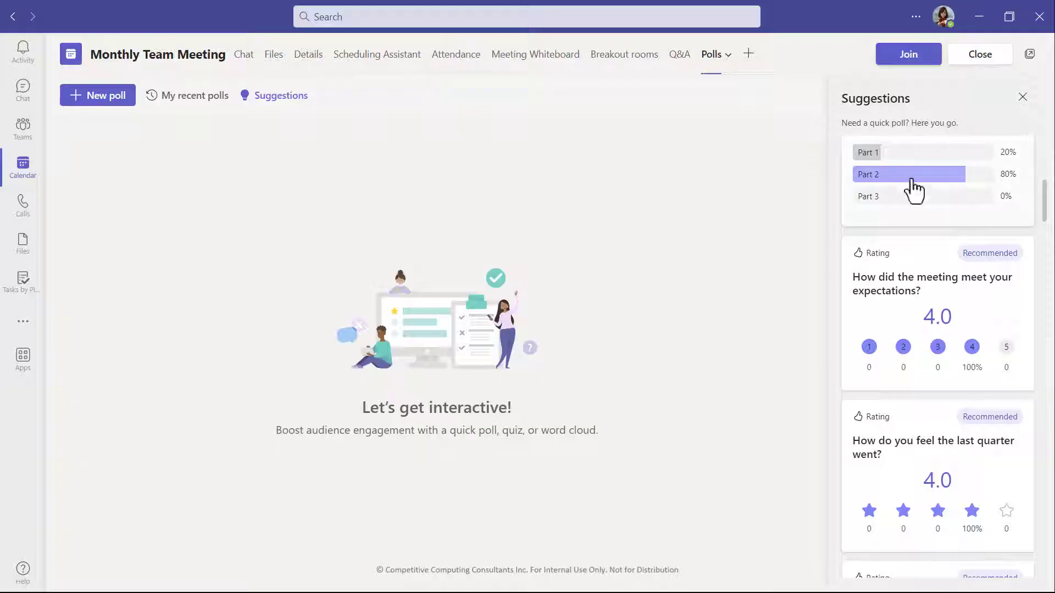
{"action": "left_click", "coordinate": [155, 102]}
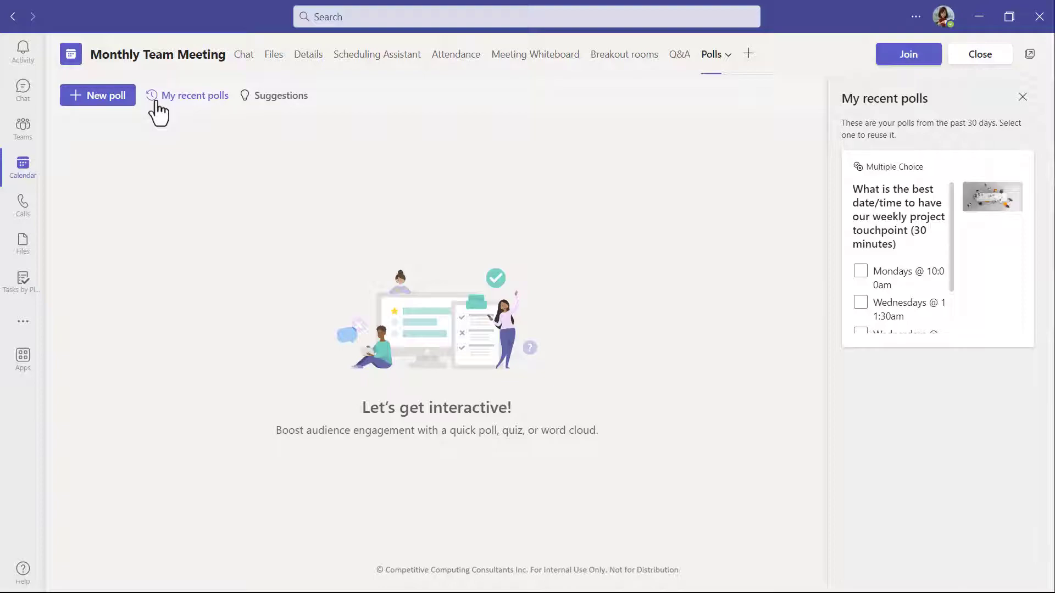
Create a quiz asking which song Elsa sings, with options Let it Snow, Let it Go, Cold as Ice and Ice Ice baby, marking Let it Go correct.
{"action": "left_click", "coordinate": [118, 99]}
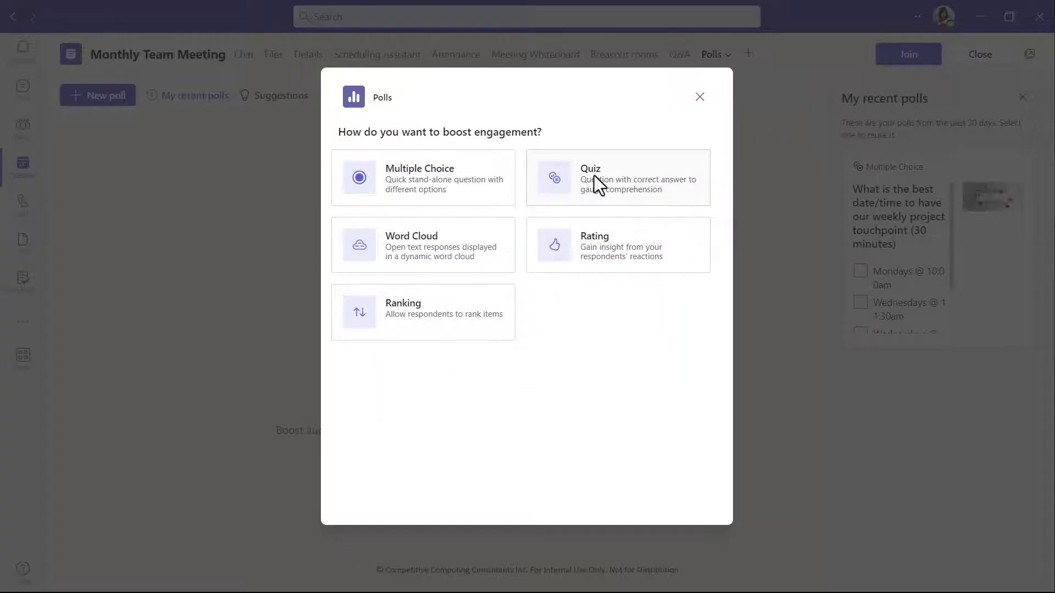
{"action": "left_click", "coordinate": [595, 175]}
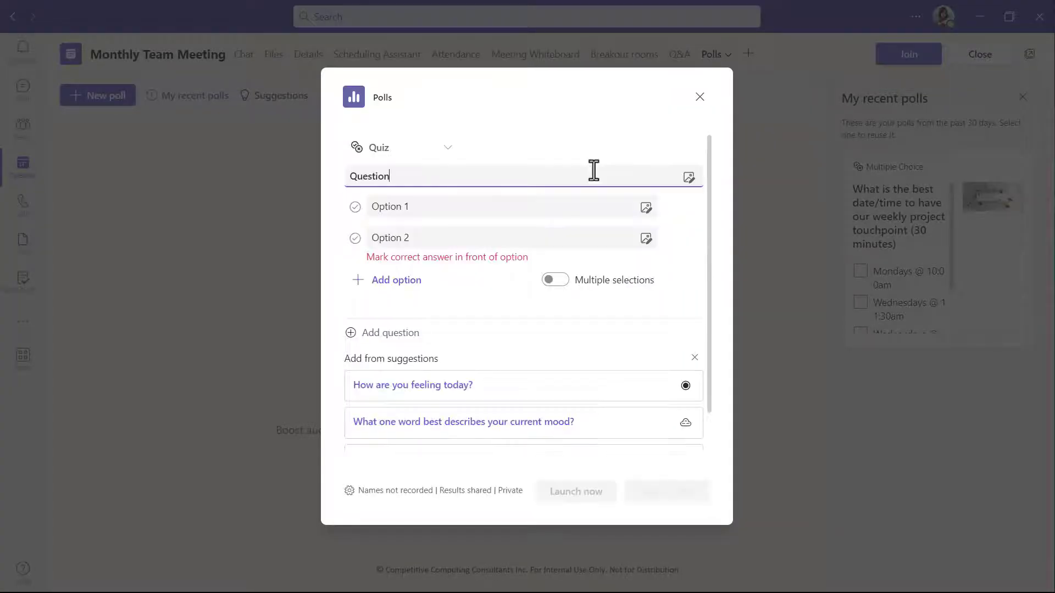
{"action": "key", "text": "ctrl+a"}
{"action": "key", "text": "BackSpace"}
{"action": "type", "text": "What song does"}
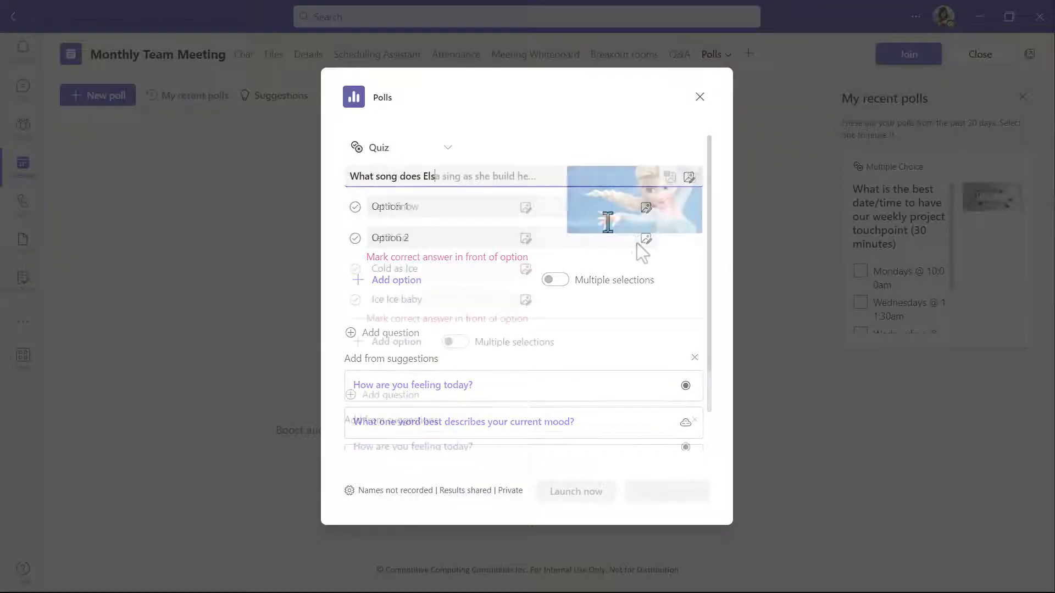
{"action": "left_click", "coordinate": [355, 238]}
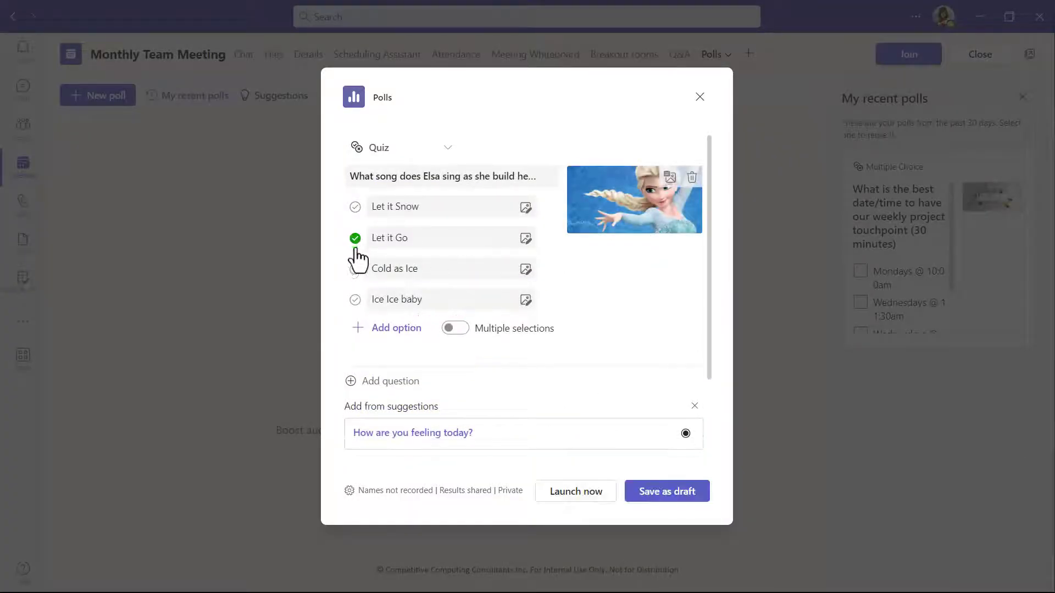
Add more questions to the quiz, enable recording names of respondents, and save the poll as a draft.
{"action": "left_click", "coordinate": [390, 381]}
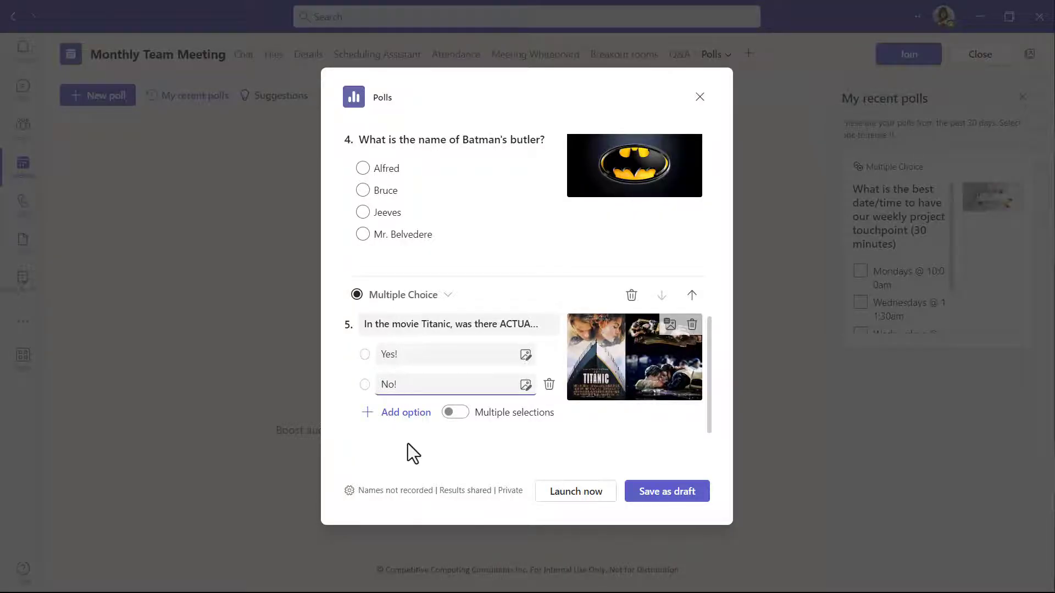
{"action": "left_click", "coordinate": [405, 490]}
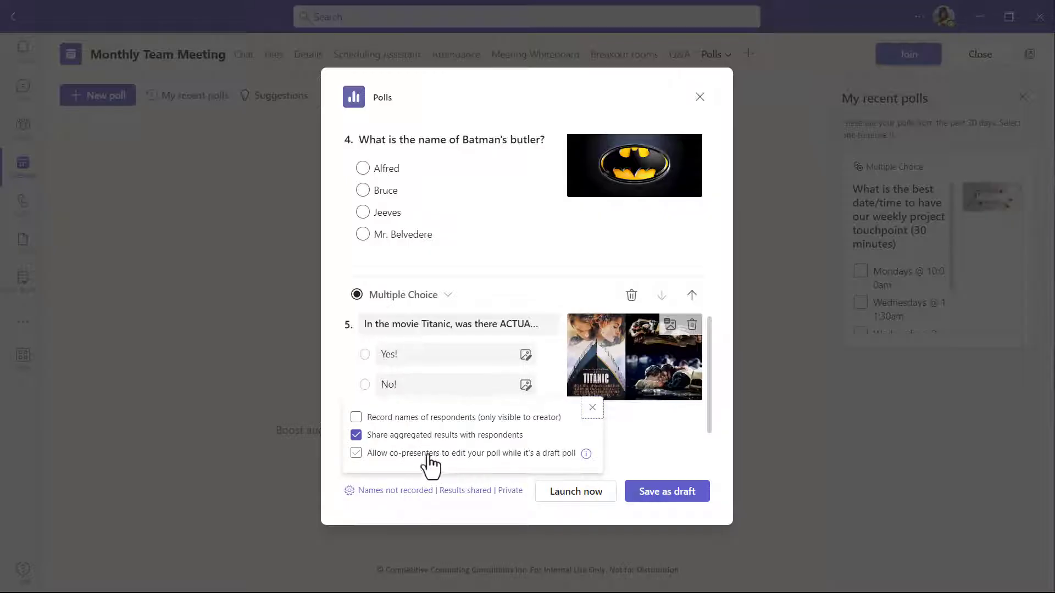
{"action": "left_click", "coordinate": [356, 417]}
{"action": "left_click", "coordinate": [415, 506]}
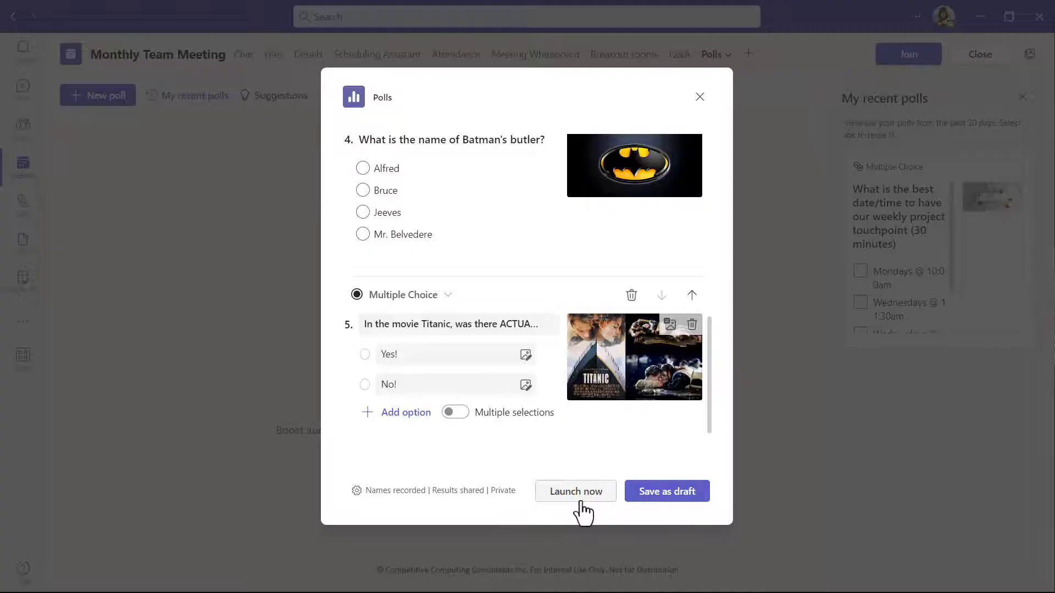
{"action": "left_click", "coordinate": [657, 498]}
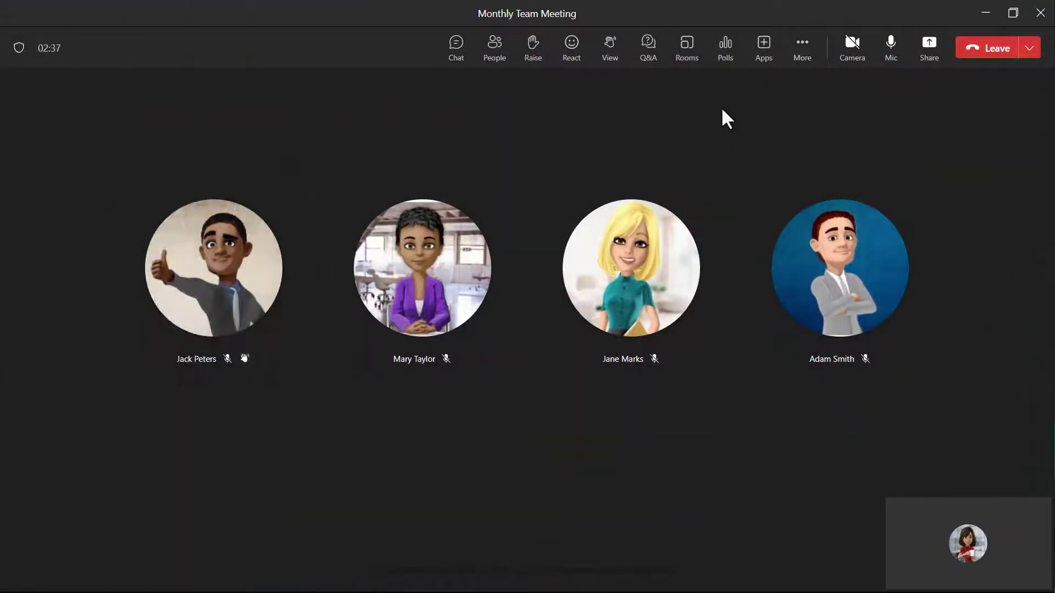
In the running meeting, launch the draft quiz and an instant thumbs-up/thumbs-down poll, answering the instant poll with thumbs up.
{"action": "left_click", "coordinate": [723, 70]}
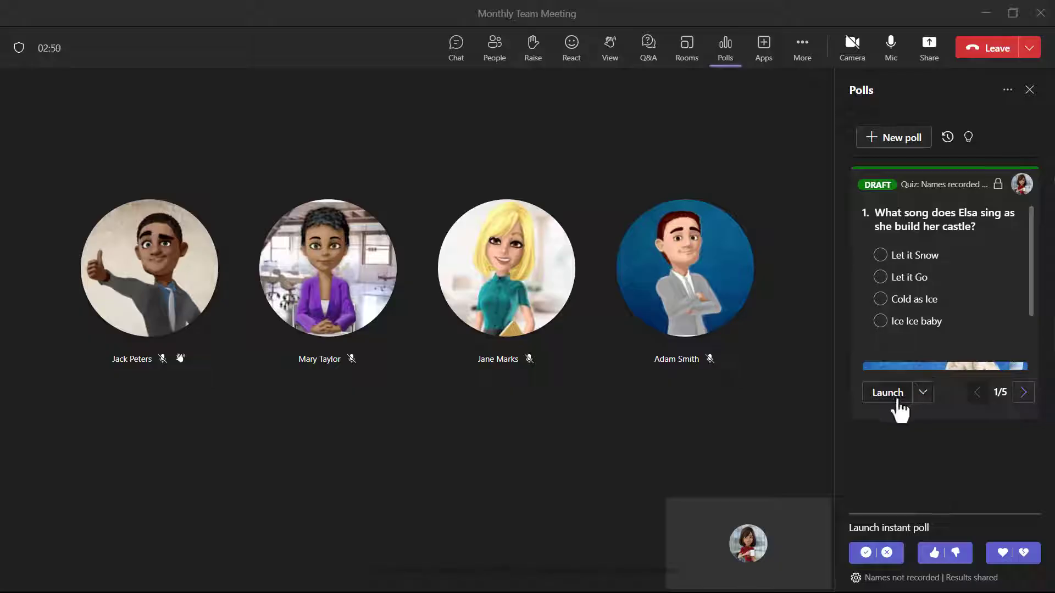
{"action": "left_click", "coordinate": [898, 401]}
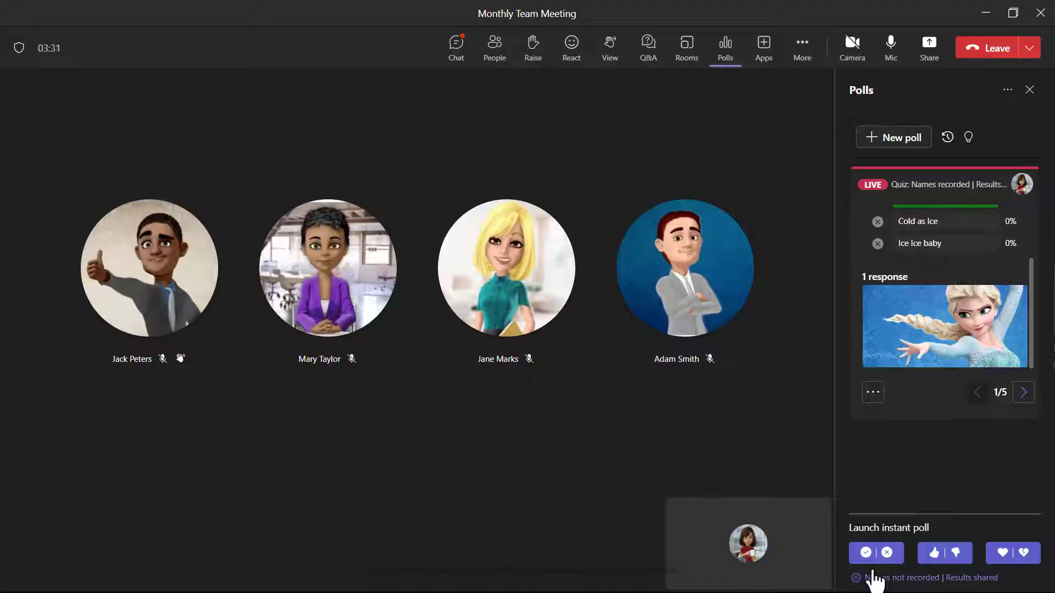
{"action": "left_click", "coordinate": [937, 554]}
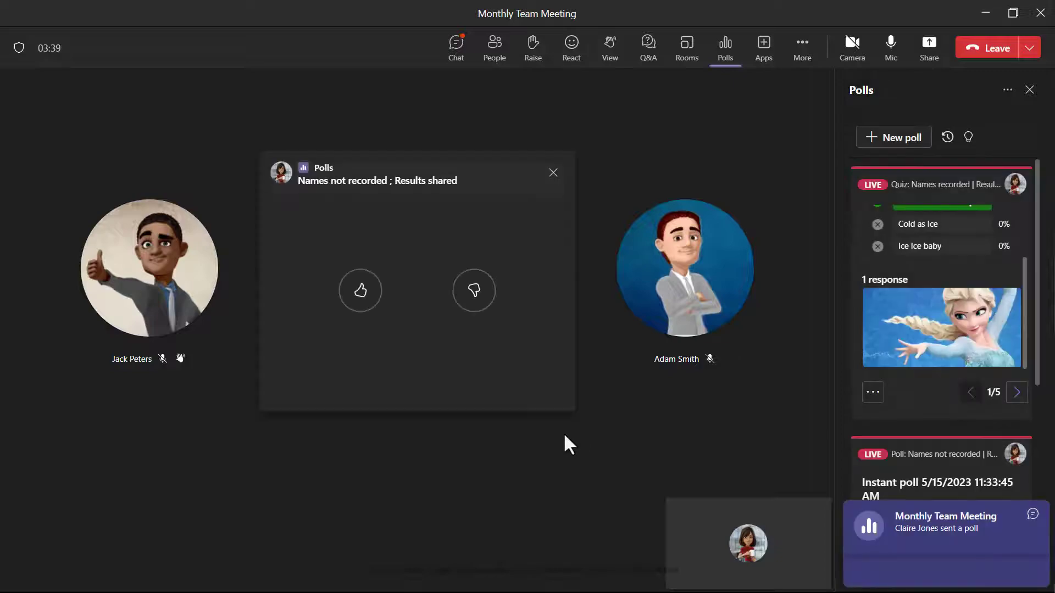
{"action": "left_click", "coordinate": [363, 299]}
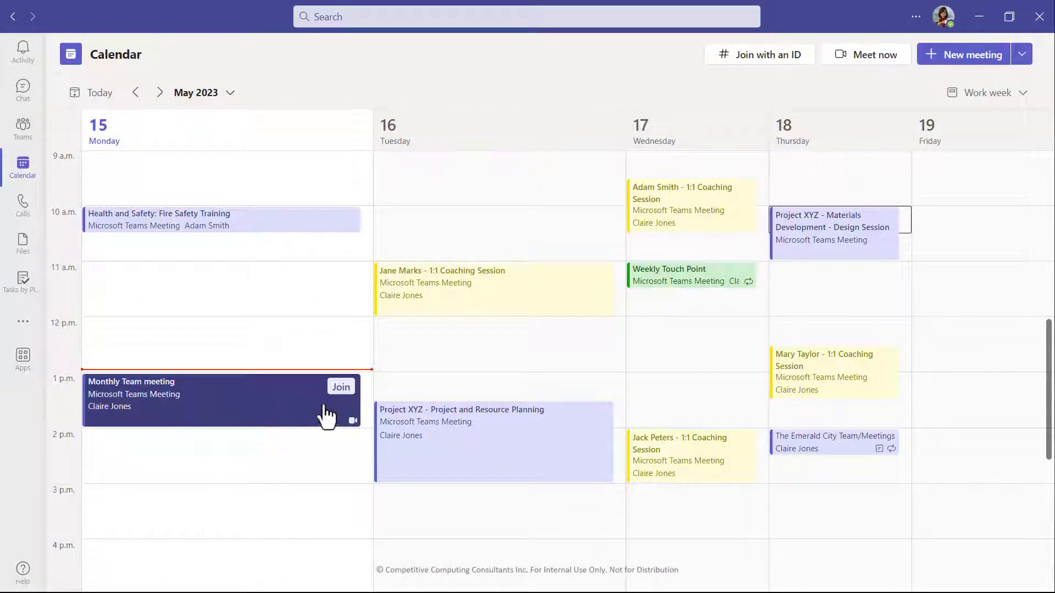
{"action": "left_click", "coordinate": [340, 388]}
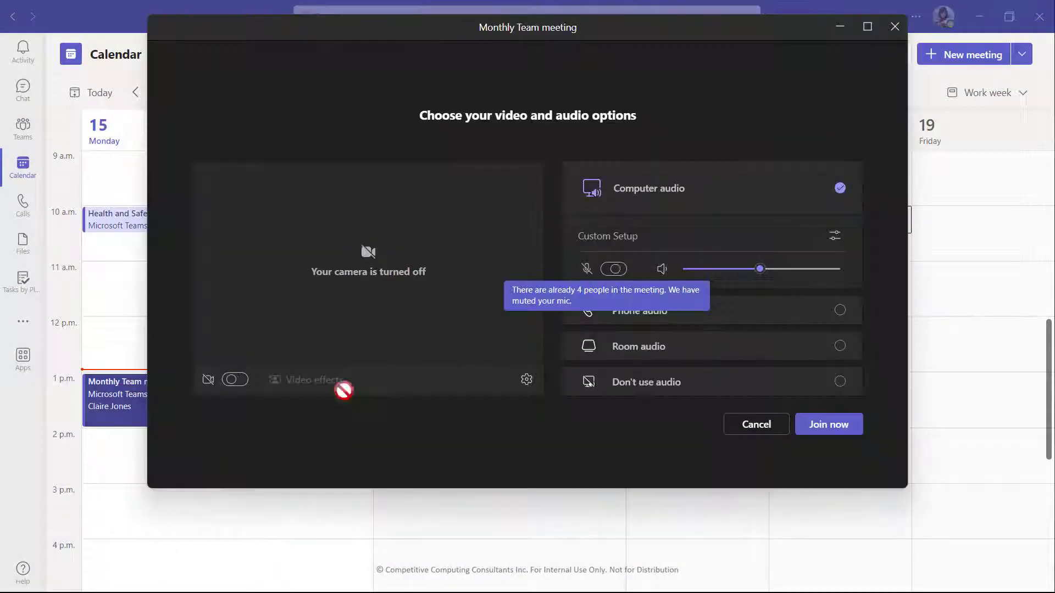
{"action": "left_click", "coordinate": [829, 425]}
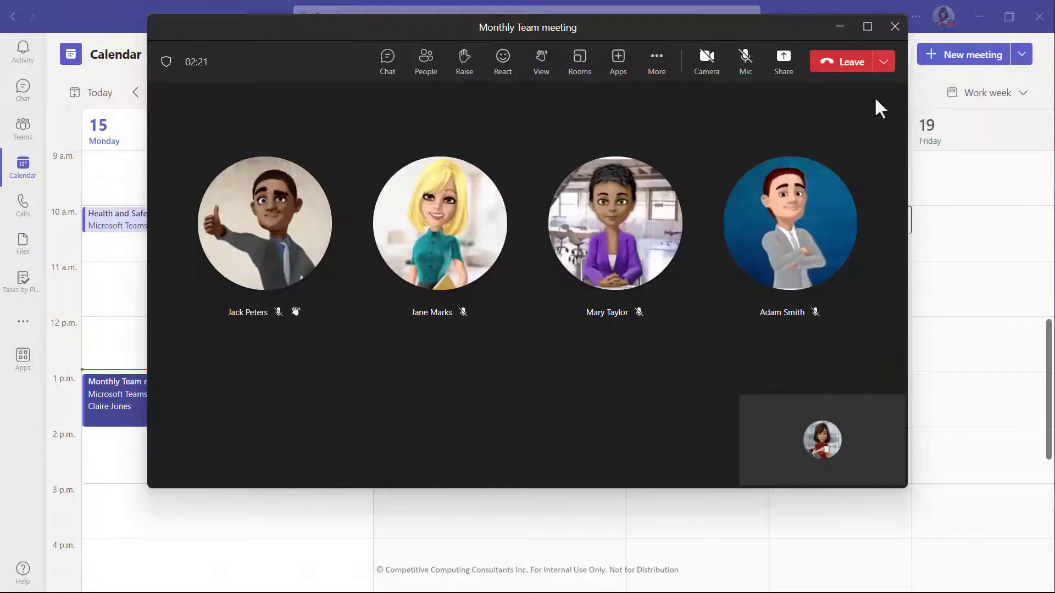
Maximize the meeting window and turn on Speaker Coach for the meeting.
{"action": "left_click", "coordinate": [868, 27]}
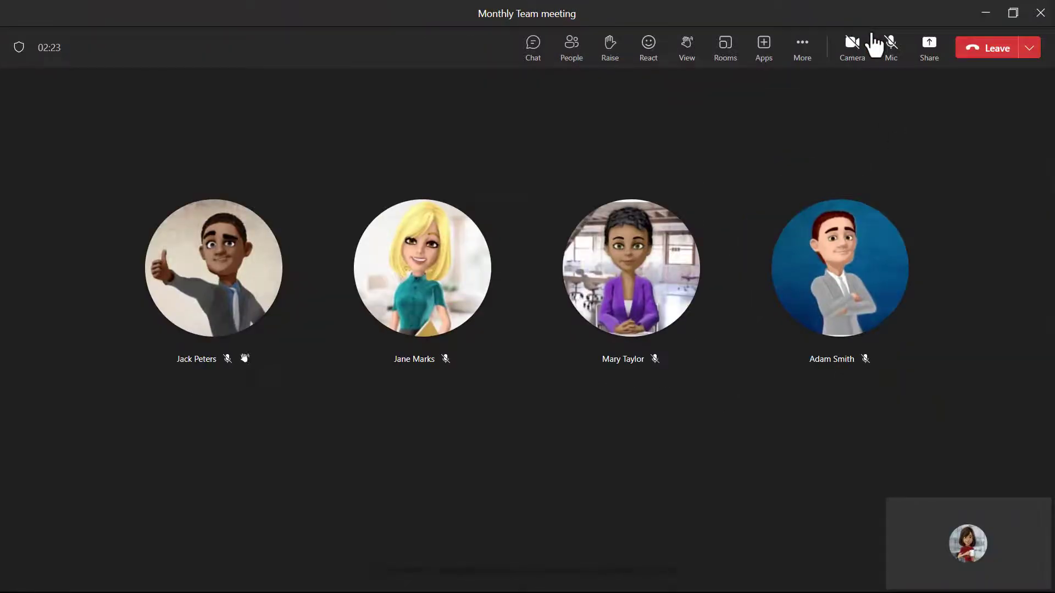
{"action": "left_click", "coordinate": [803, 44]}
{"action": "mouse_move", "coordinate": [832, 176]}
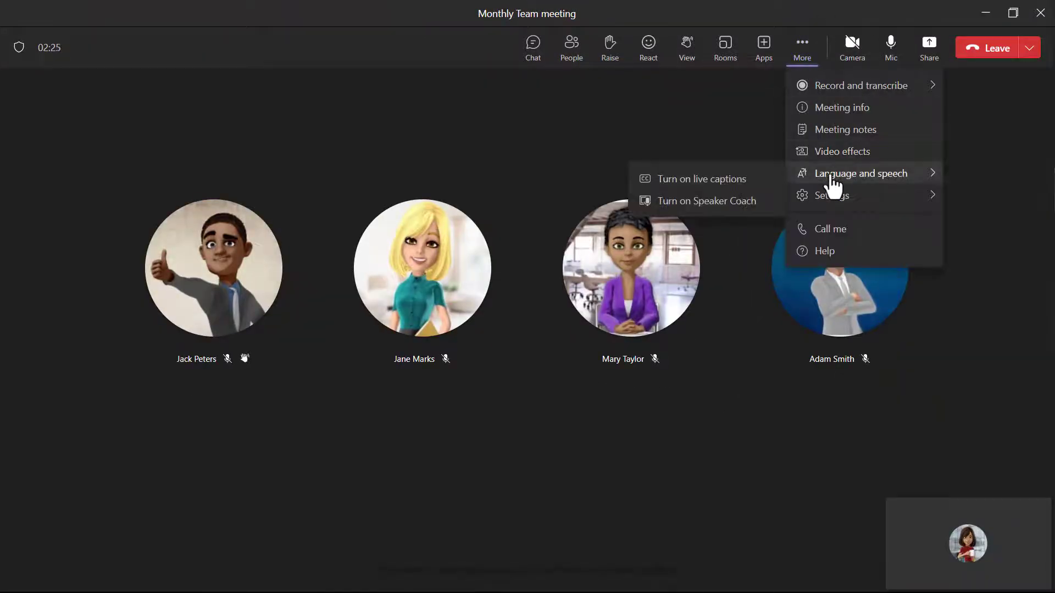
{"action": "left_click", "coordinate": [705, 204]}
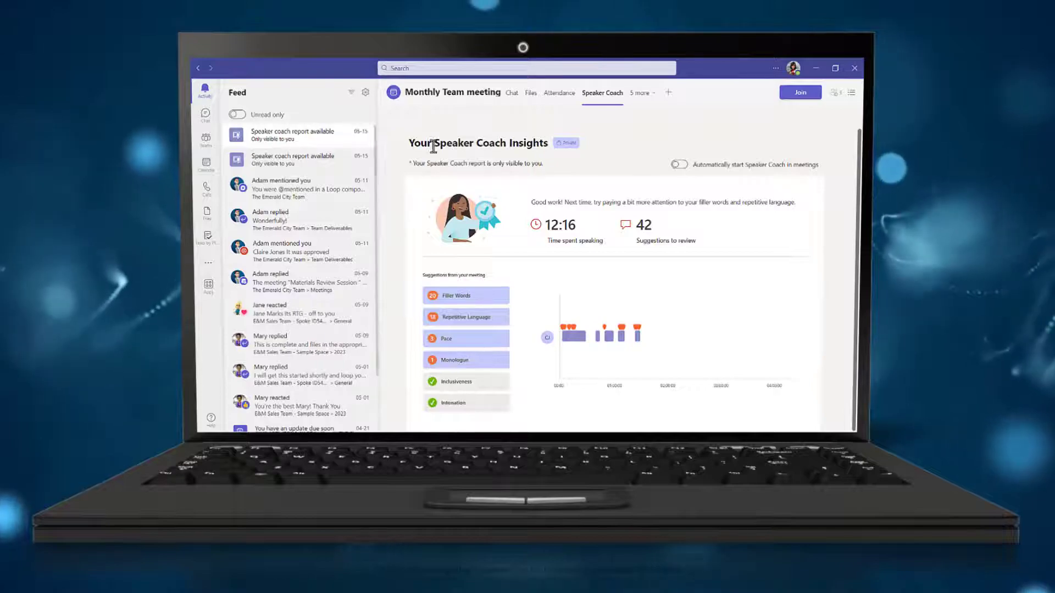
Review the Filler Words and Repetitive Language suggestions in the Speaker Coach report and set Speaker Coach to start automatically in meetings.
{"action": "left_click", "coordinate": [467, 297]}
{"action": "left_click", "coordinate": [433, 306]}
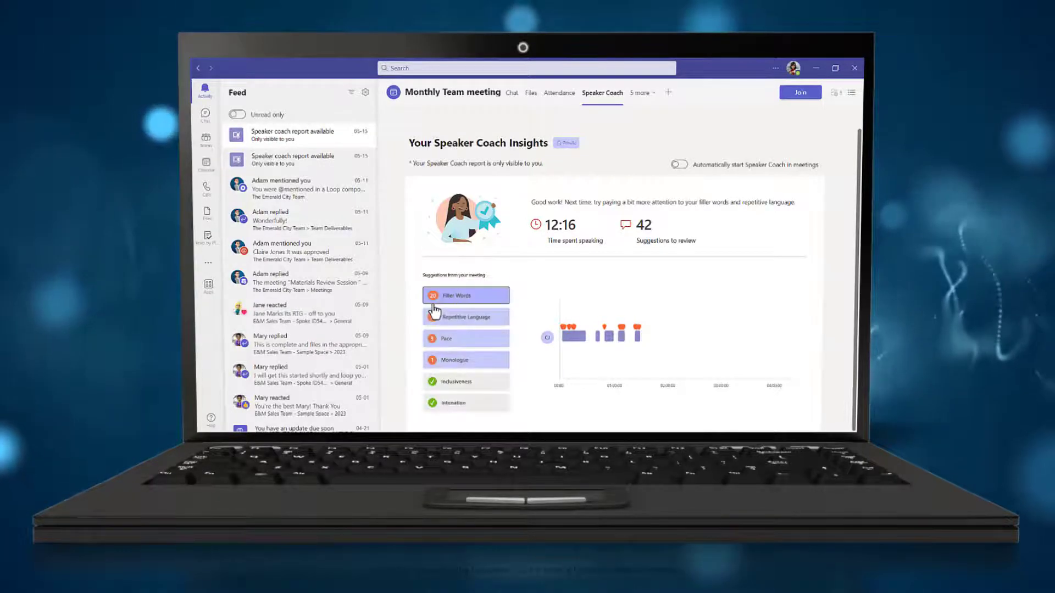
{"action": "left_click", "coordinate": [444, 316]}
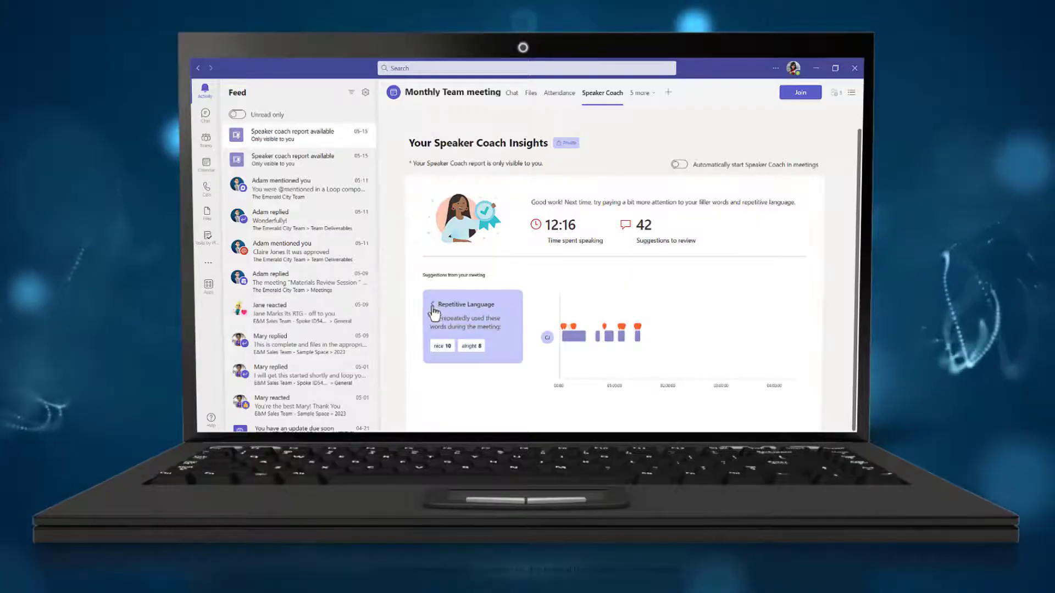
{"action": "left_click", "coordinate": [433, 305]}
{"action": "left_click", "coordinate": [679, 165]}
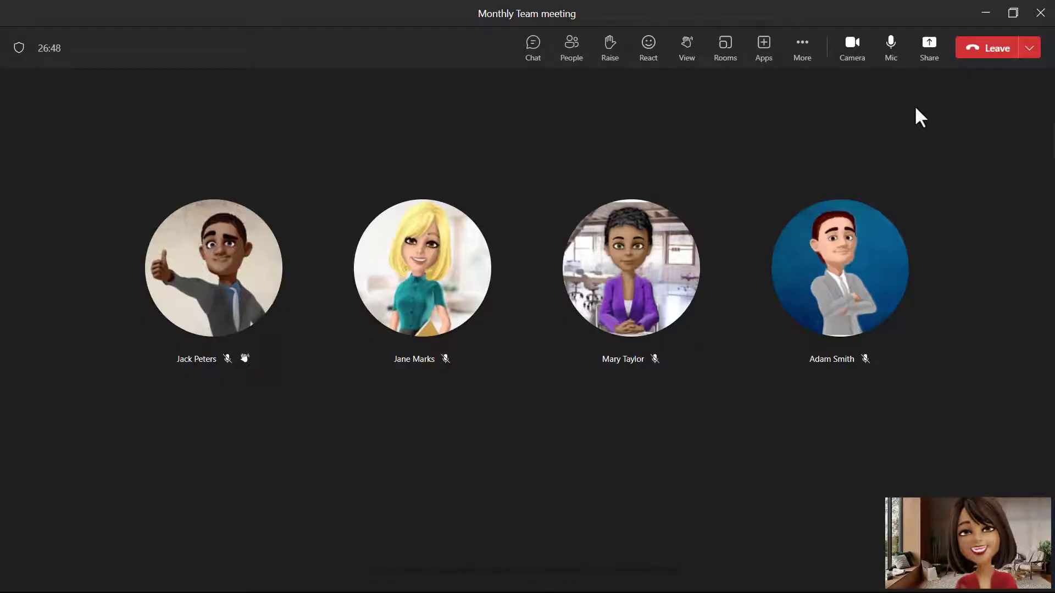
Examine the backgrounds available for presenter mode in the meeting's content sharing options.
{"action": "left_click", "coordinate": [918, 60]}
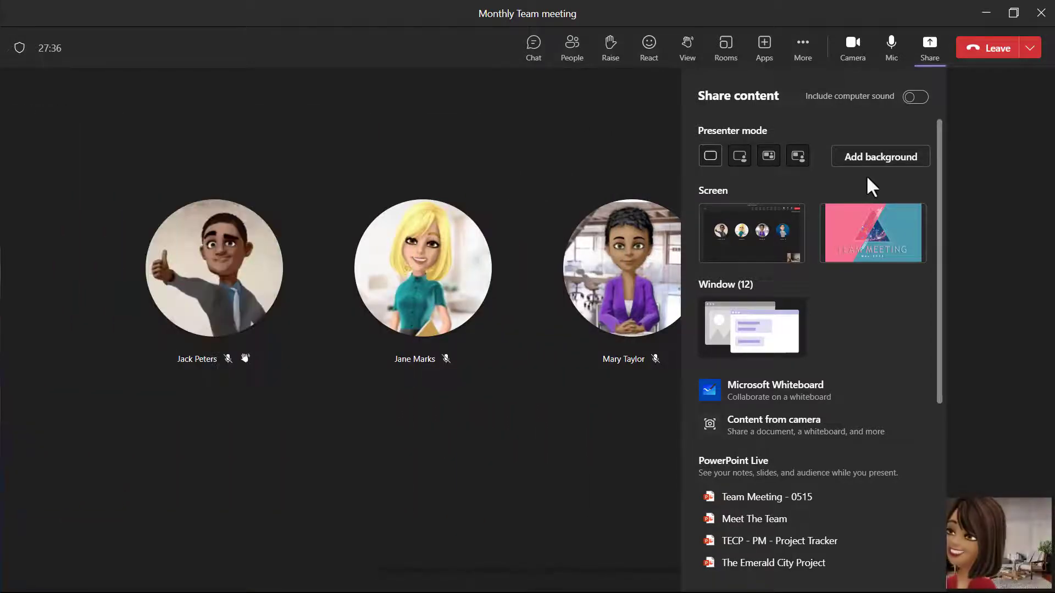
{"action": "left_click", "coordinate": [871, 161]}
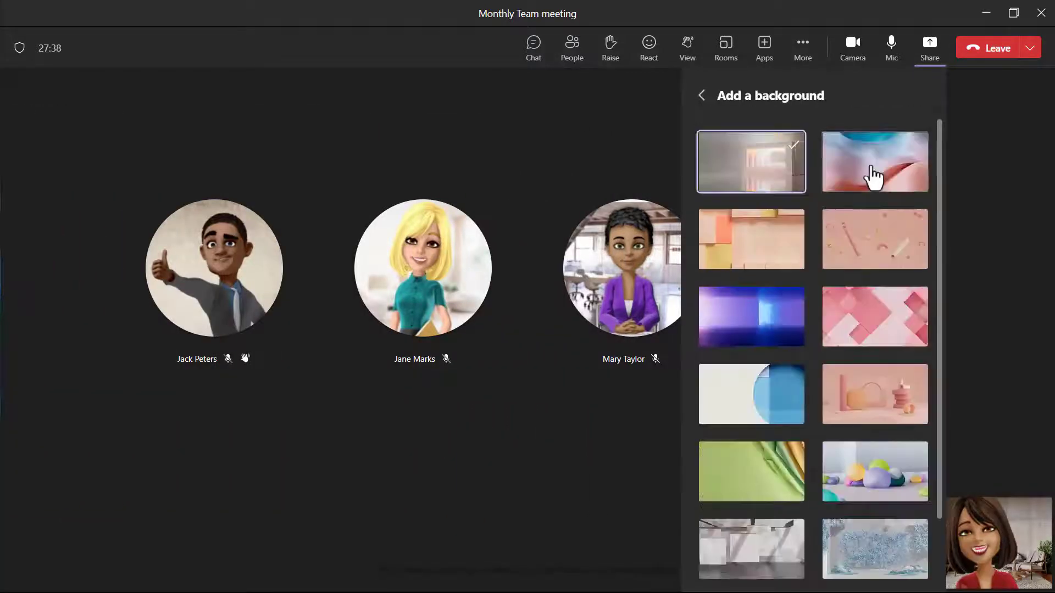
{"action": "scroll", "coordinate": [943, 187], "scroll_direction": "down", "scroll_amount": 2}
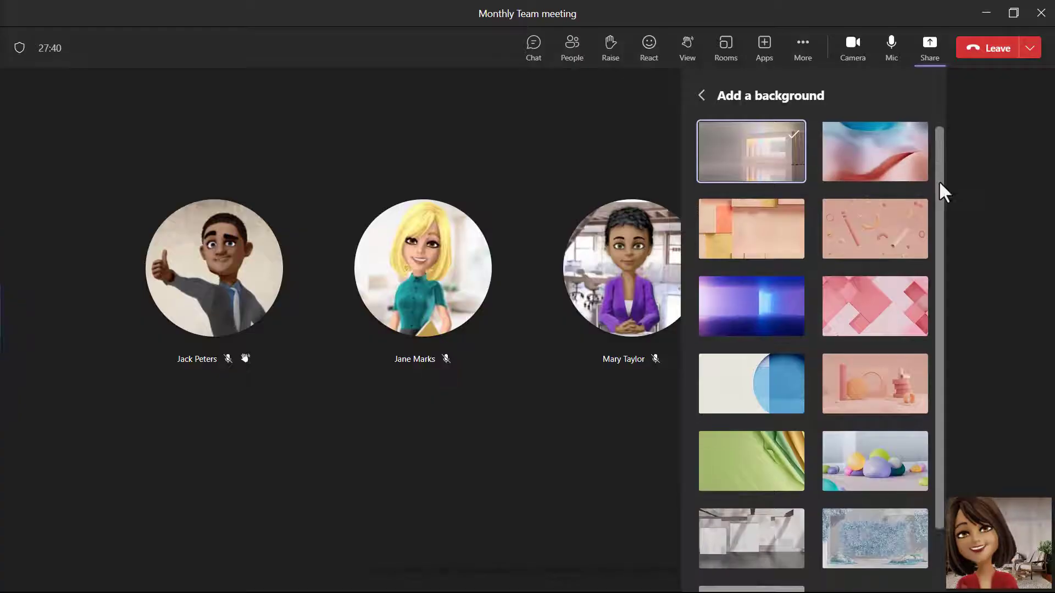
{"action": "scroll", "coordinate": [945, 208], "scroll_direction": "down", "scroll_amount": 2}
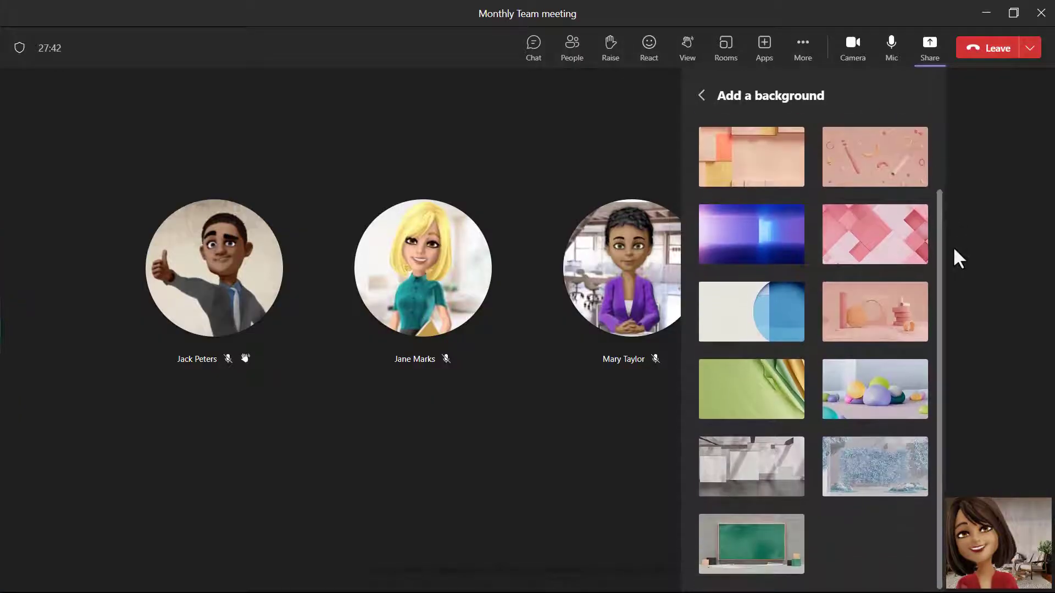
{"action": "left_click", "coordinate": [703, 98]}
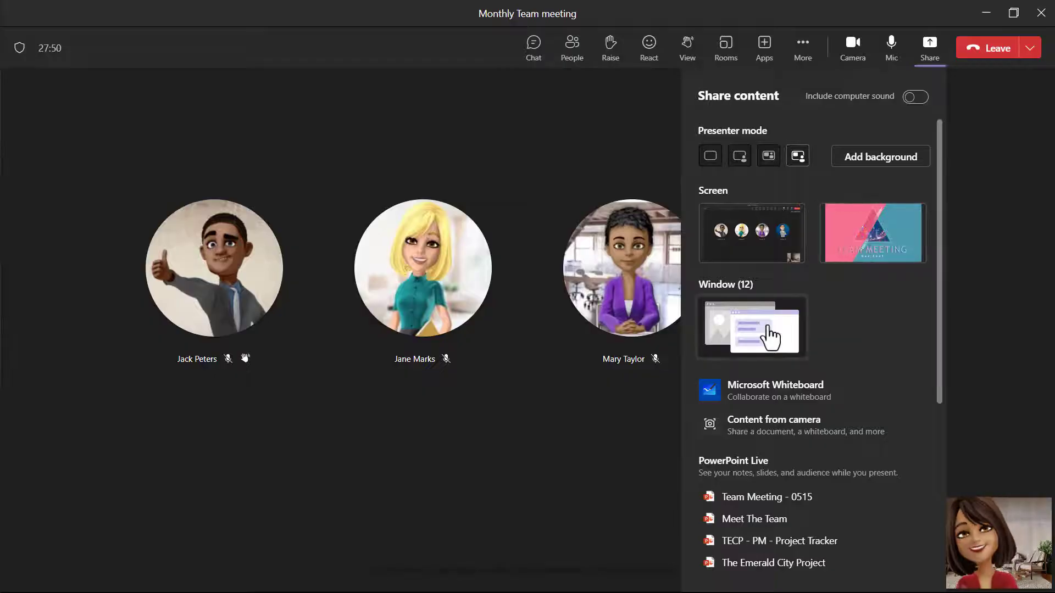
Check the windows available for sharing and share the screen showing the Team Meeting slide show using the last presenter mode.
{"action": "left_click", "coordinate": [770, 337]}
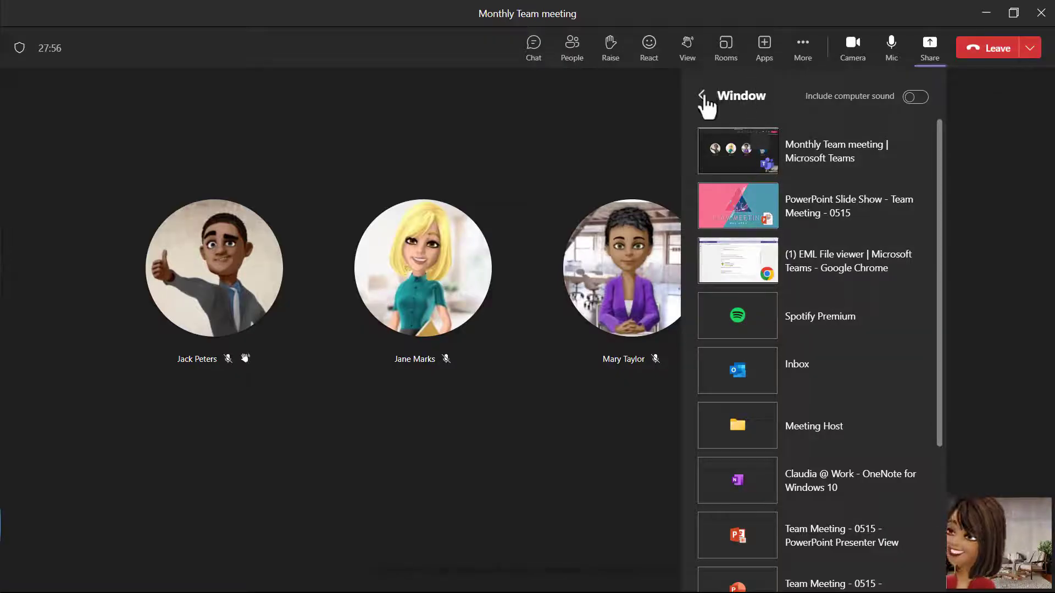
{"action": "left_click", "coordinate": [703, 95]}
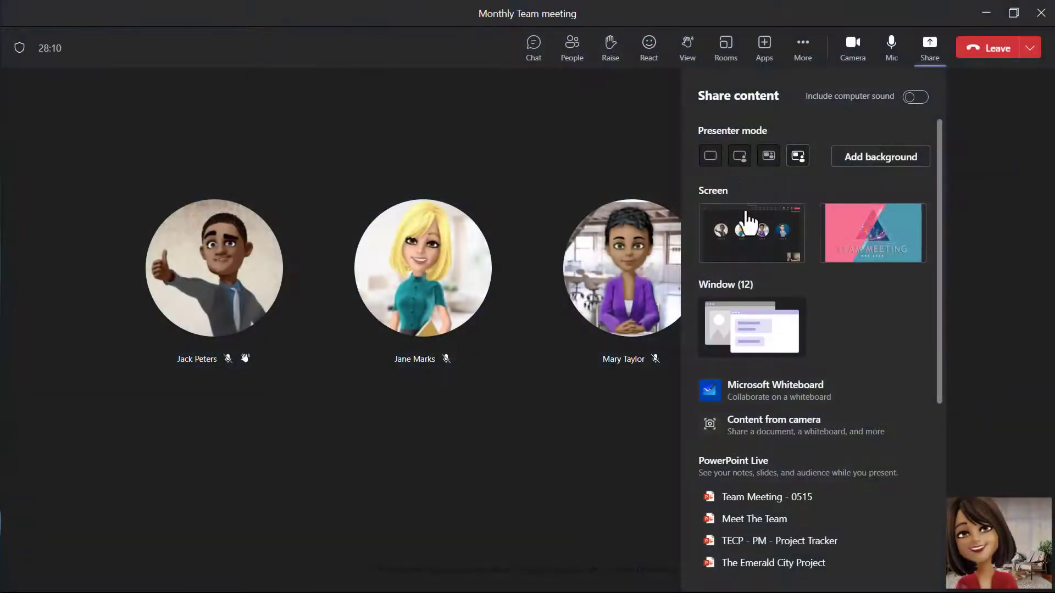
{"action": "left_click", "coordinate": [859, 256]}
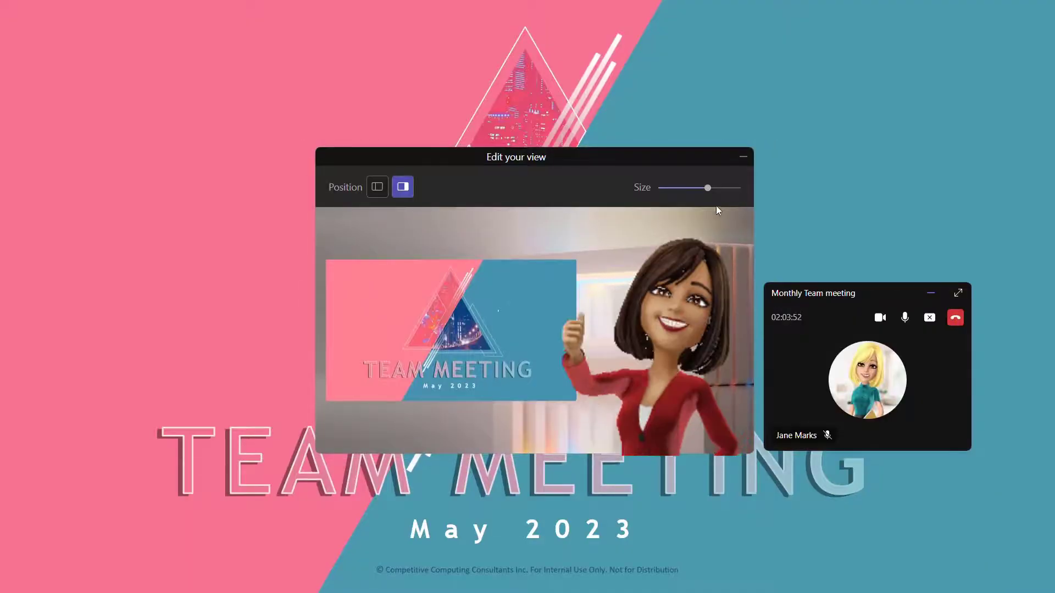
Adjust the presenter size slightly, try the presenter to the left of the slide, return it to the right, and minimize the view editor.
{"action": "mouse_move", "coordinate": [708, 193]}
{"action": "left_mouse_down"}
{"action": "mouse_move", "coordinate": [681, 197]}
{"action": "mouse_move", "coordinate": [711, 199]}
{"action": "left_mouse_up"}
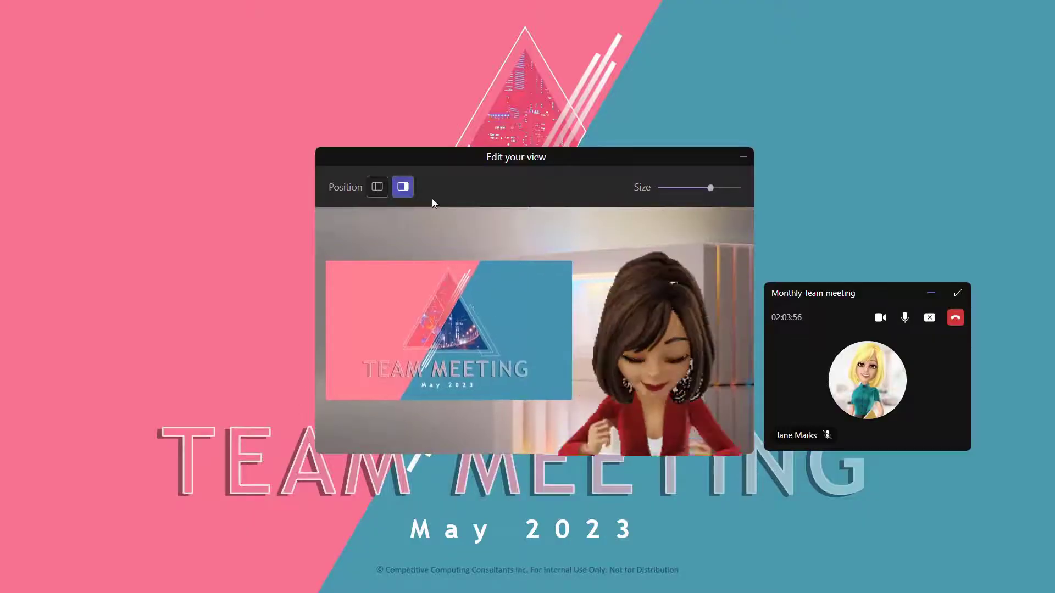
{"action": "left_click", "coordinate": [377, 188]}
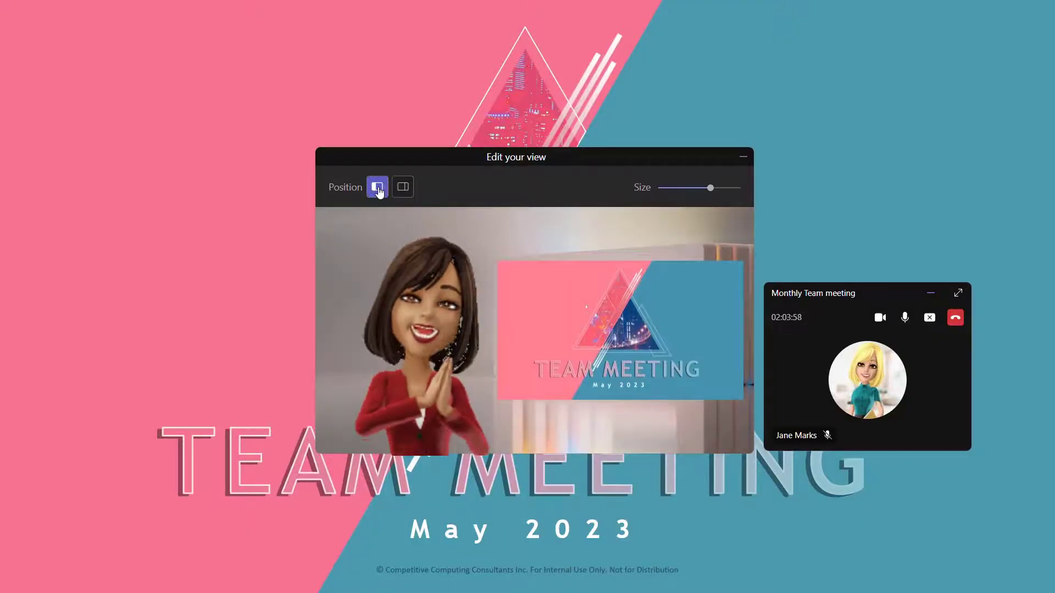
{"action": "left_click", "coordinate": [402, 188]}
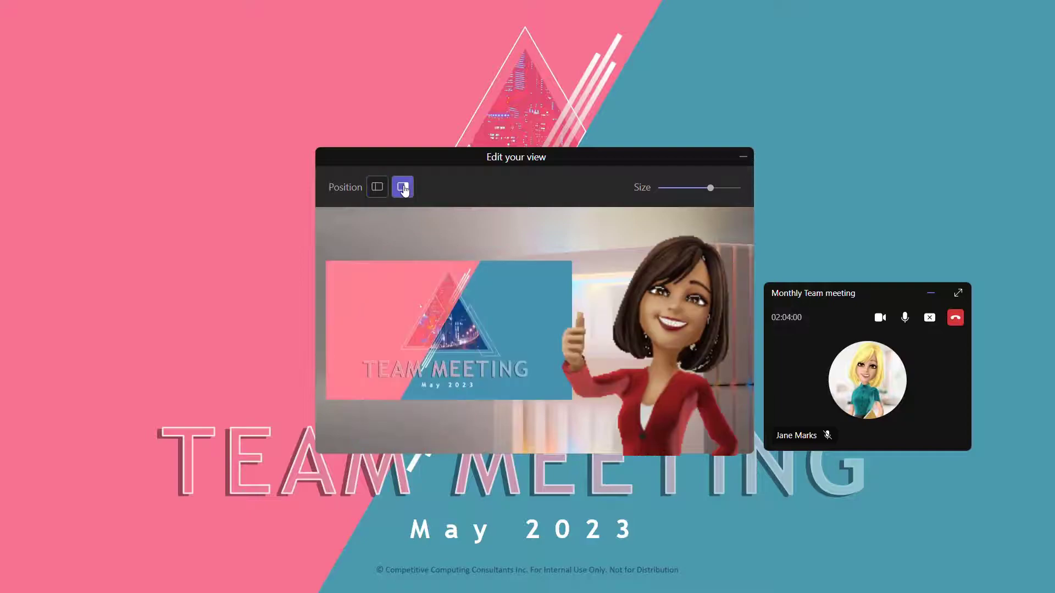
{"action": "left_click", "coordinate": [744, 159]}
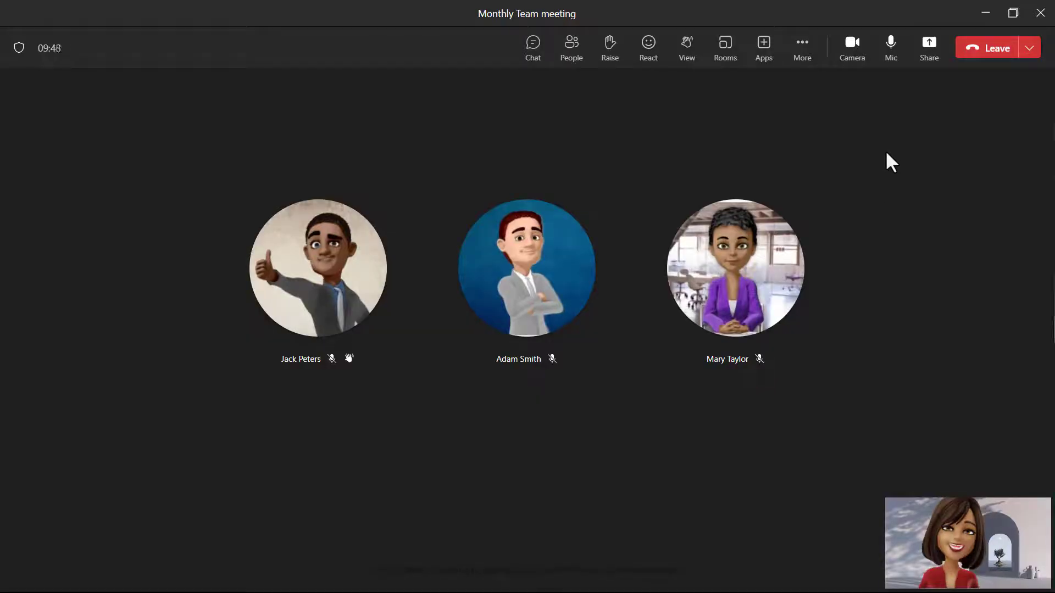
Present the Team Meeting - 0515 deck with PowerPoint Live and hide the presenter view.
{"action": "left_click", "coordinate": [926, 62]}
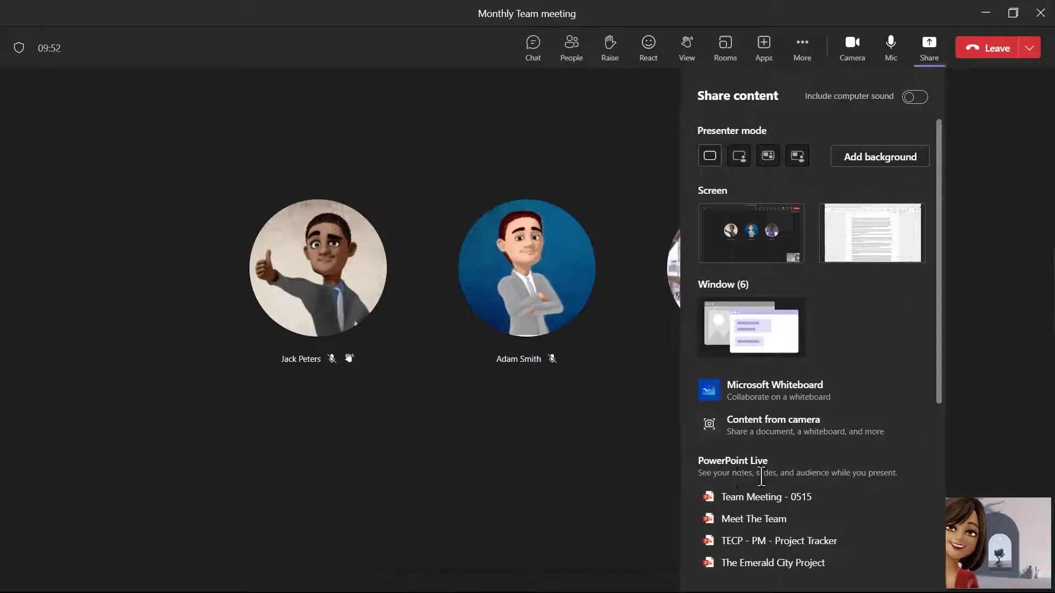
{"action": "left_click", "coordinate": [730, 499]}
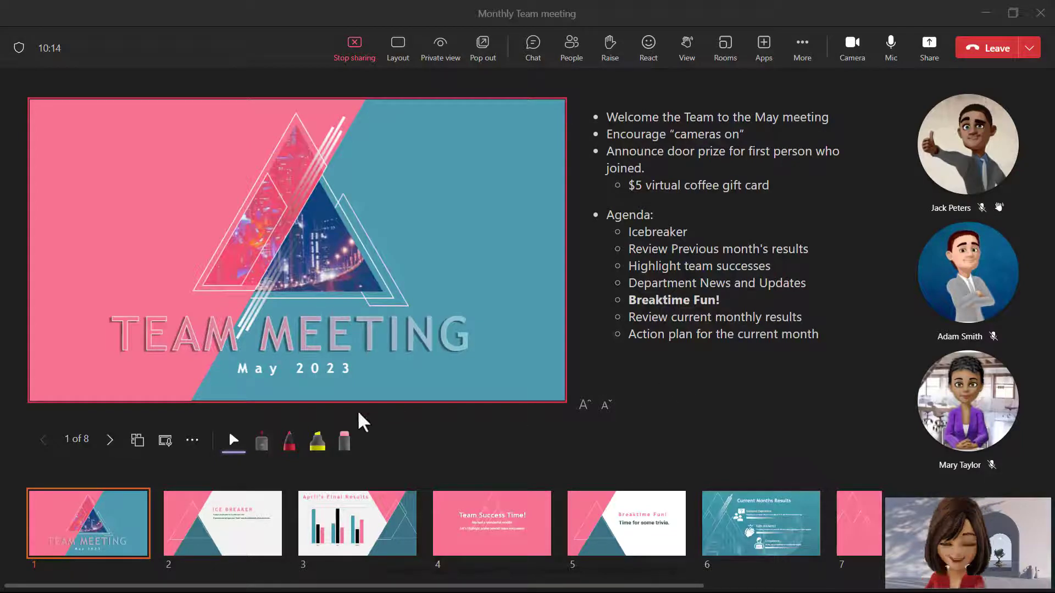
{"action": "left_click", "coordinate": [192, 440]}
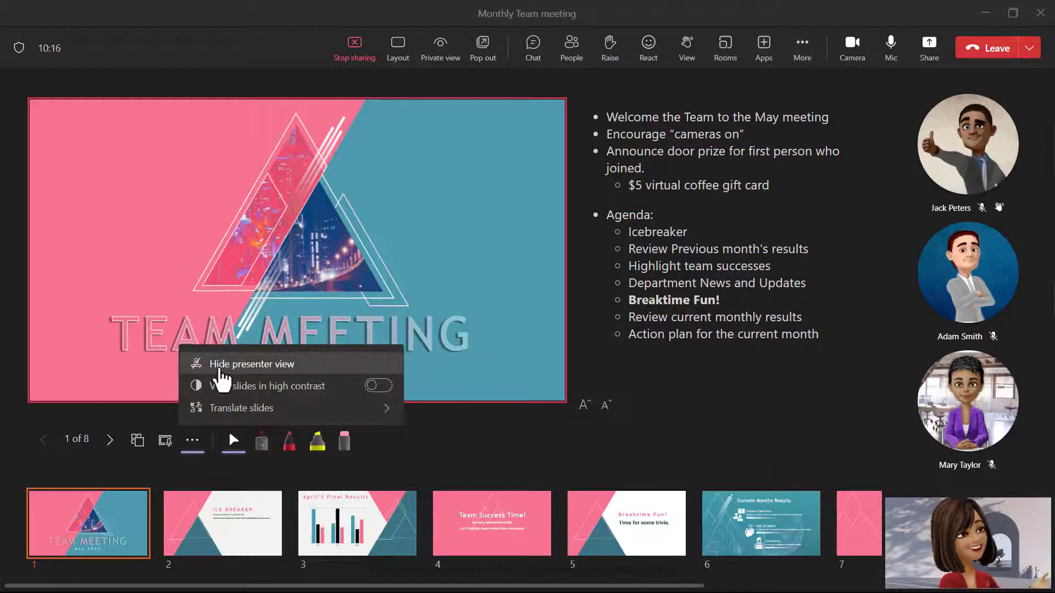
{"action": "left_click", "coordinate": [220, 365]}
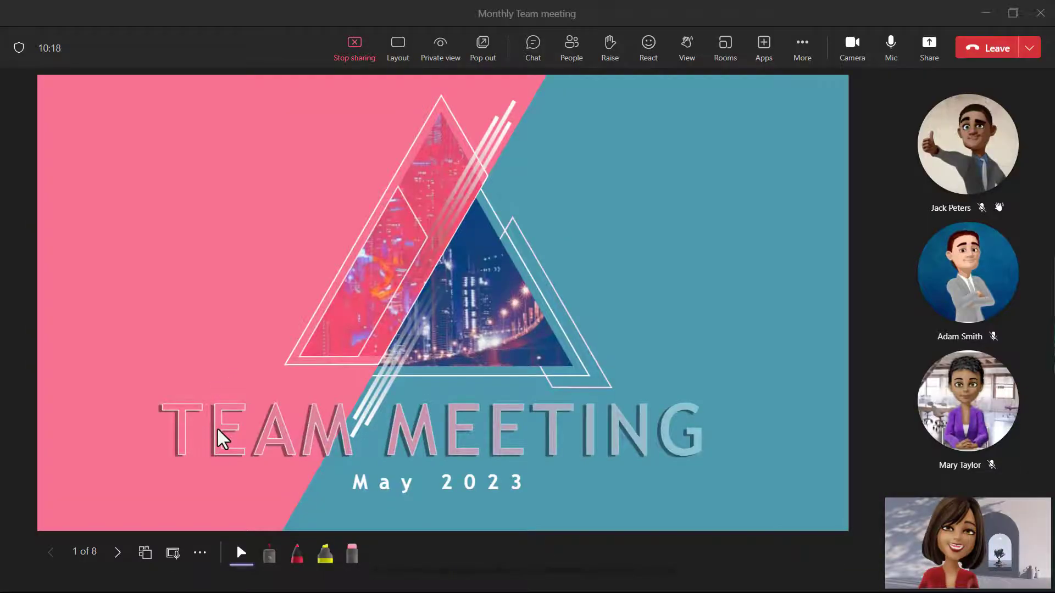